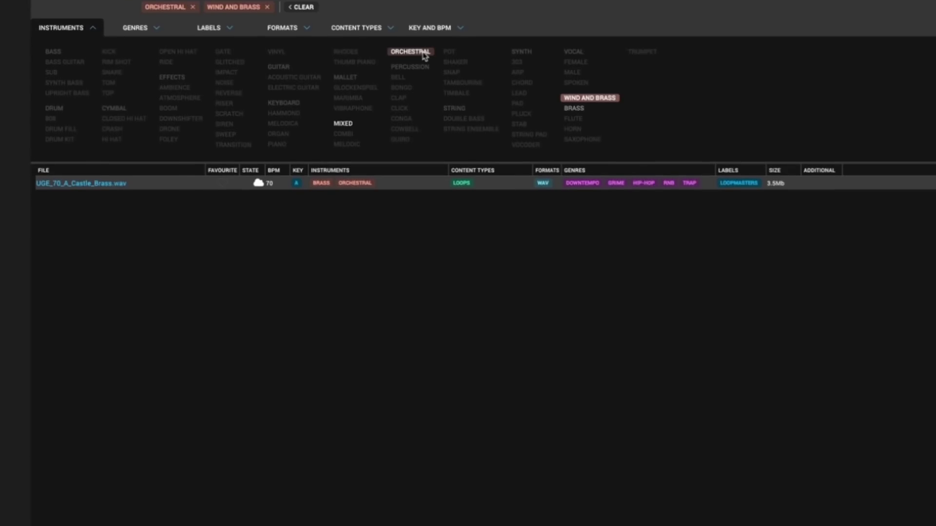
Remove the ORCHESTRAL instrument tag and scroll the results back to the unfiltered pack list.
click(423, 54)
scroll(533, 42, down, 7)
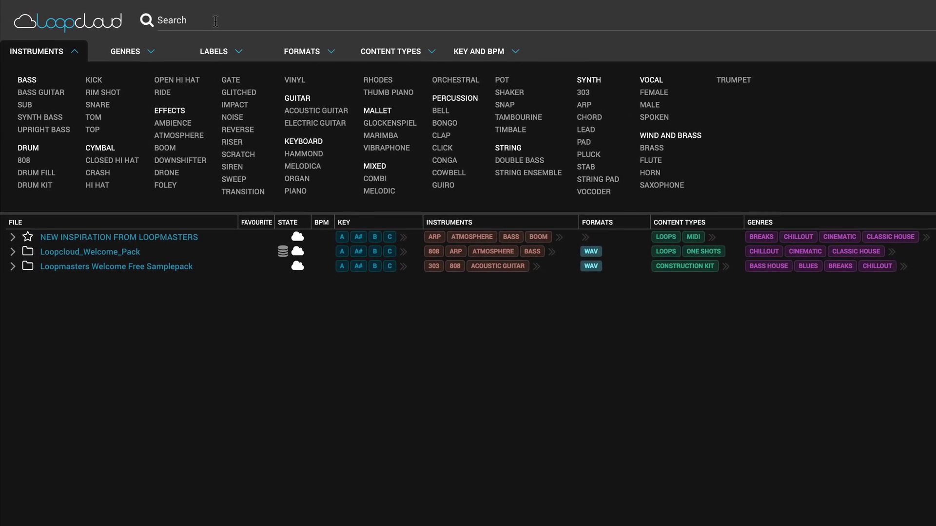
click(215, 20)
text(Drums)
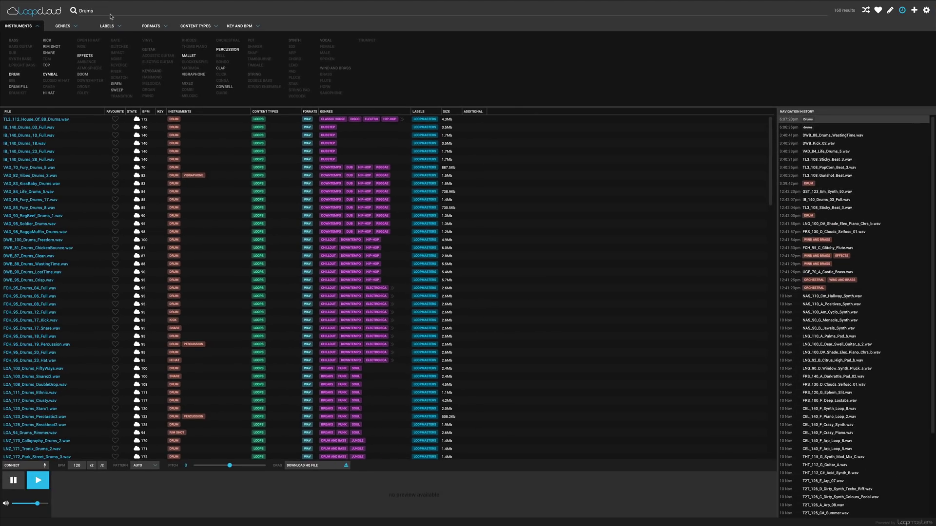
double_click(103, 13)
key(BackSpace)
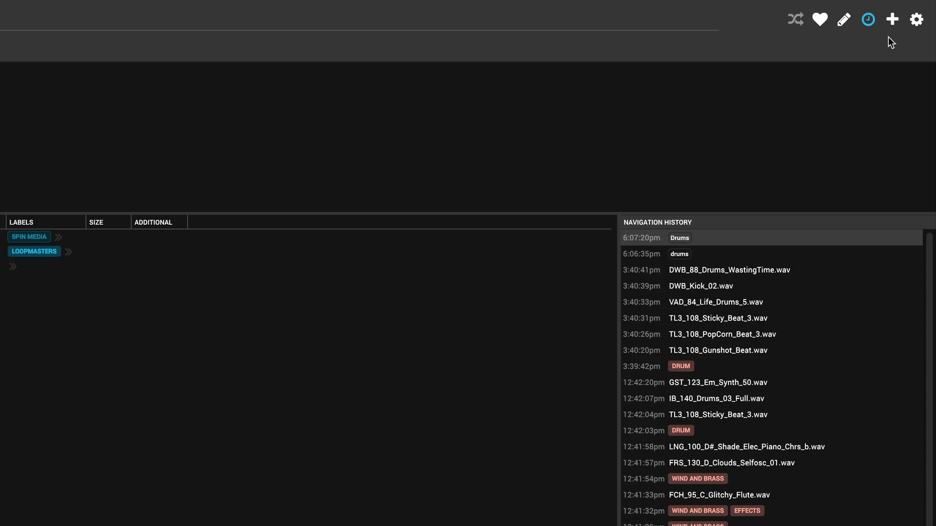
Open, close and reopen the gear menu's general options list.
click(917, 22)
click(917, 23)
click(917, 23)
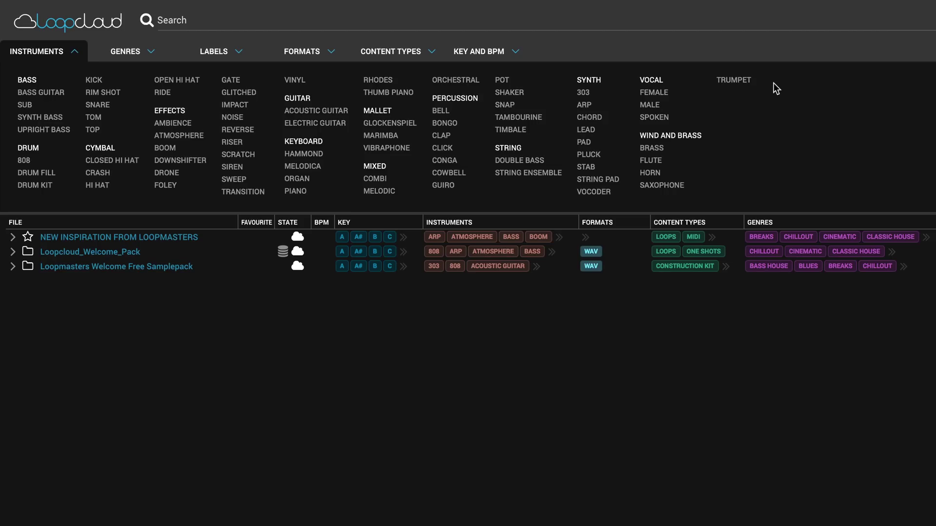
Browse the Genres, Labels, Formats, Content Types and Key and BPM filter panels in turn.
click(119, 55)
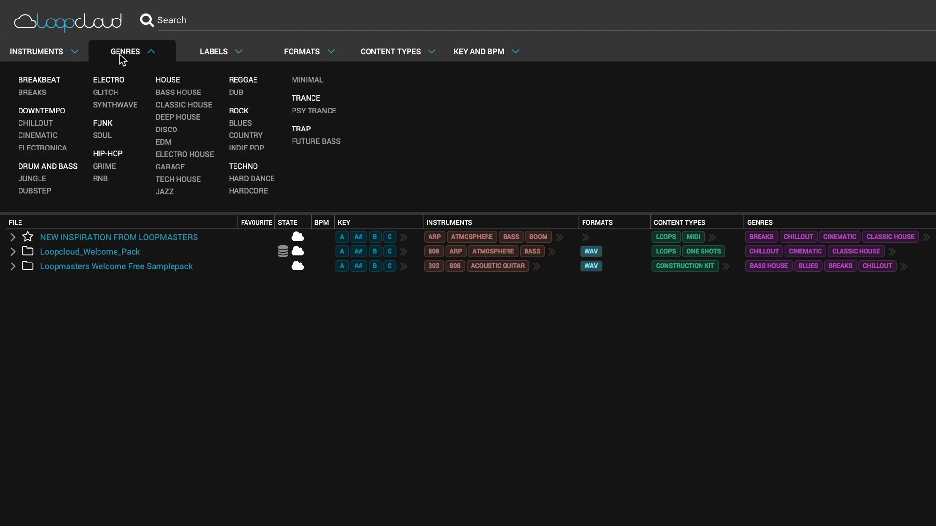
click(203, 53)
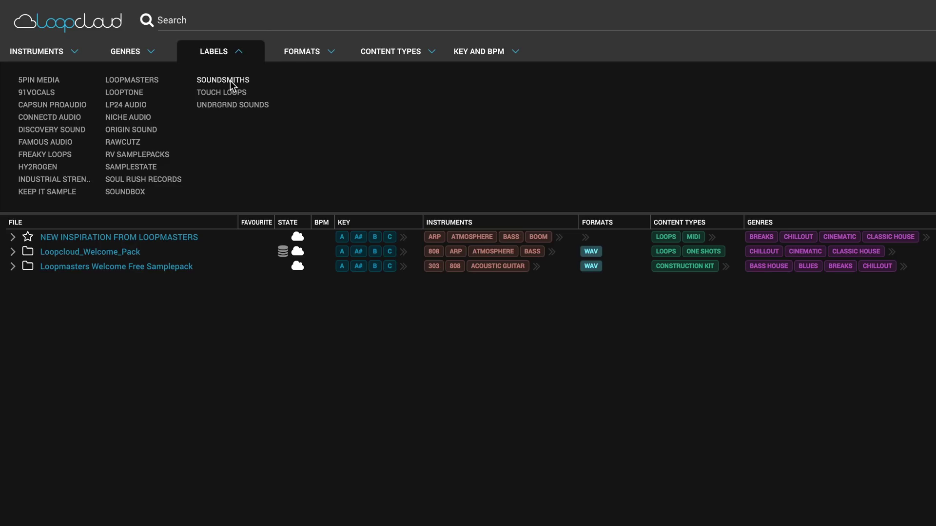
click(303, 52)
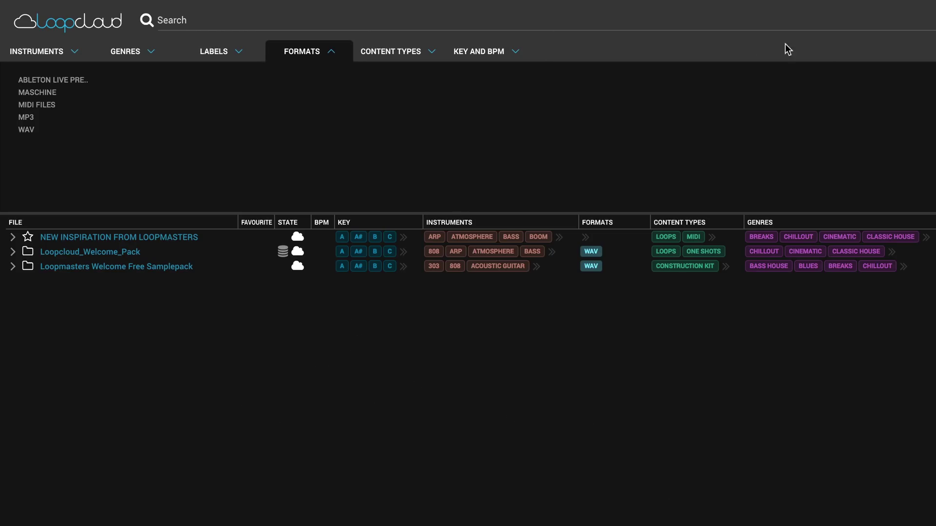
click(404, 52)
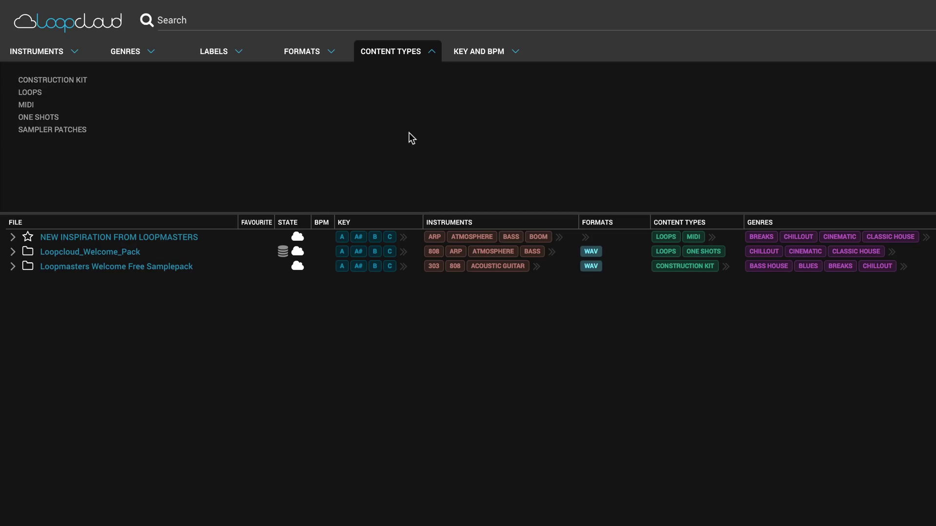
click(478, 51)
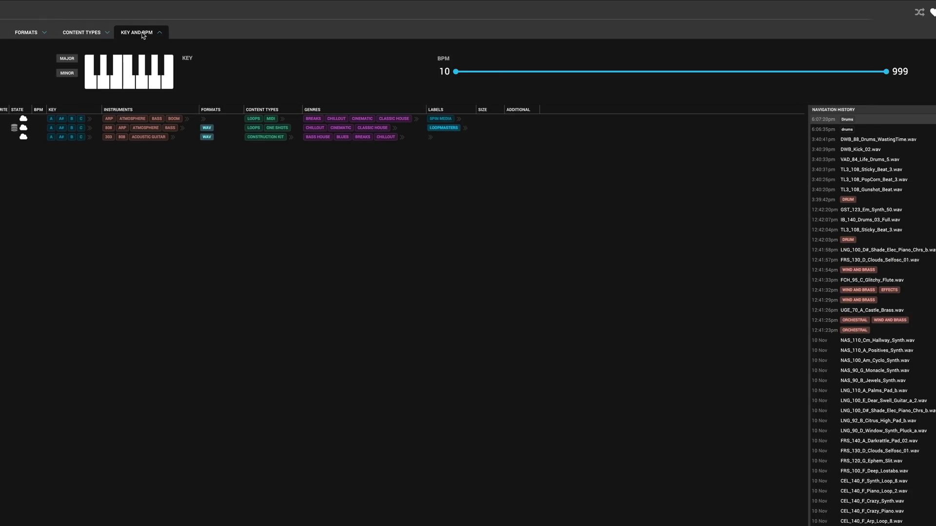
Close the Key and BPM filter panel.
click(217, 37)
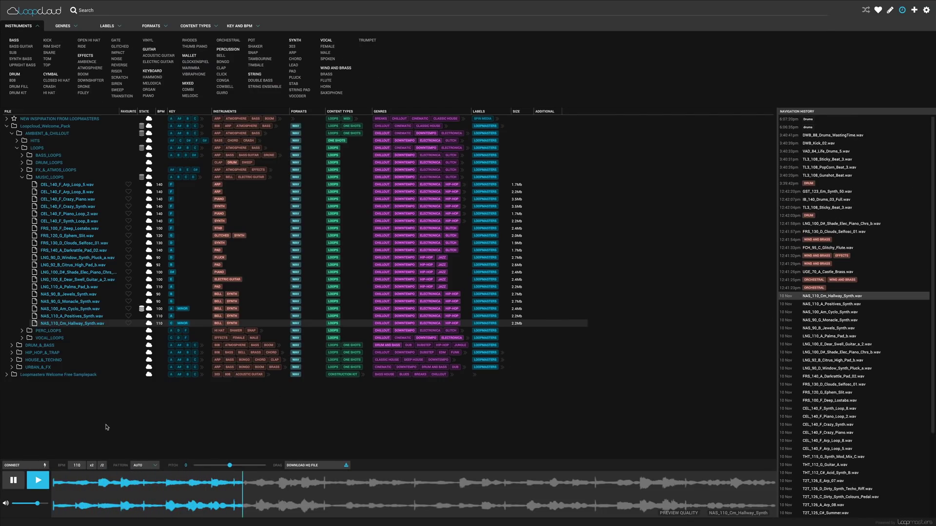
Pause the NAS_110_Cm_Hallway_Synth.wav preview in the player.
click(13, 482)
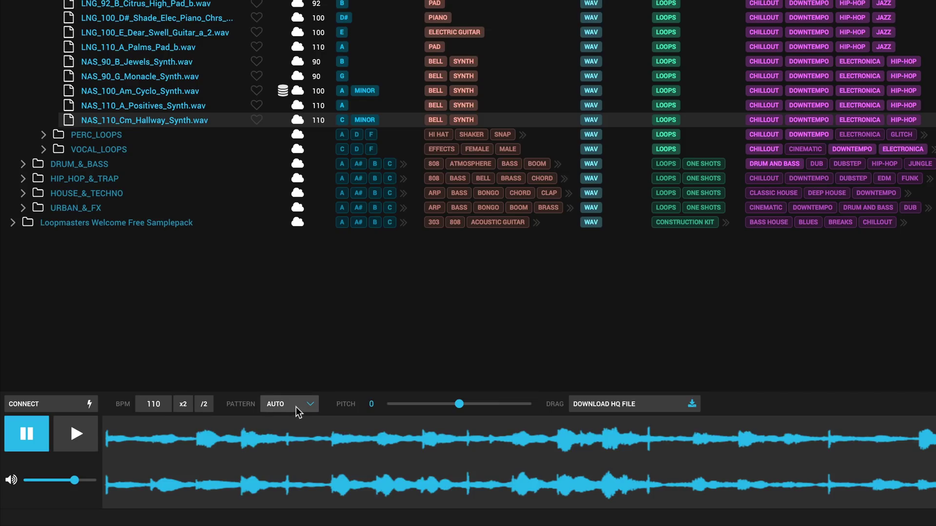
Set the preview pattern to SNARE 1 and pause the patterned Hallway synth loop.
click(310, 404)
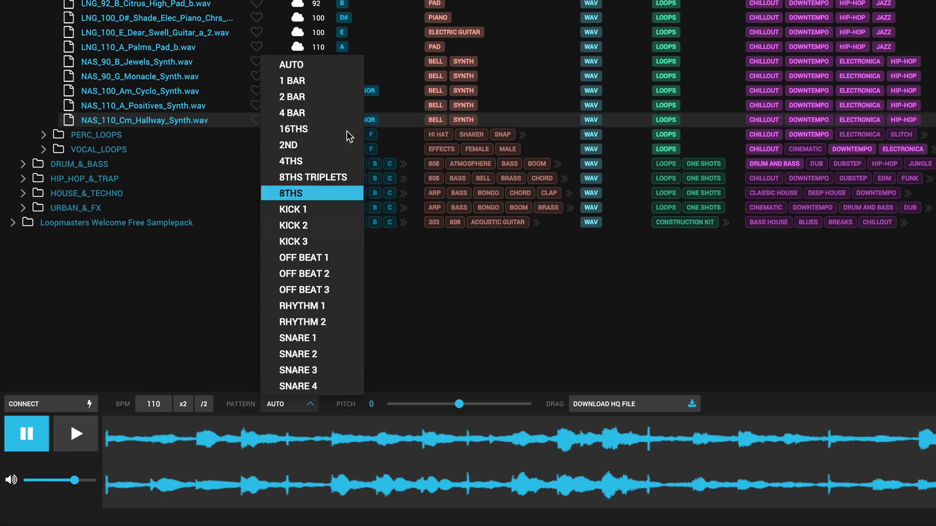
click(321, 337)
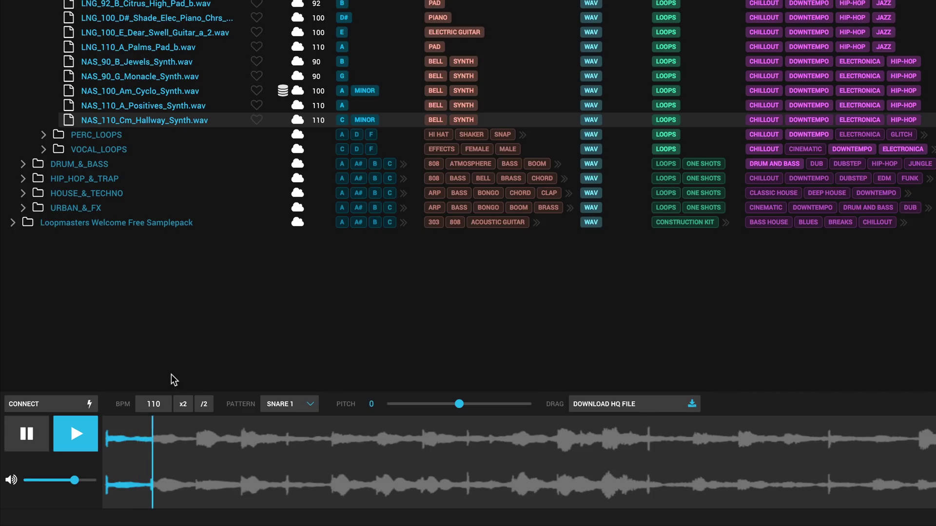
click(30, 433)
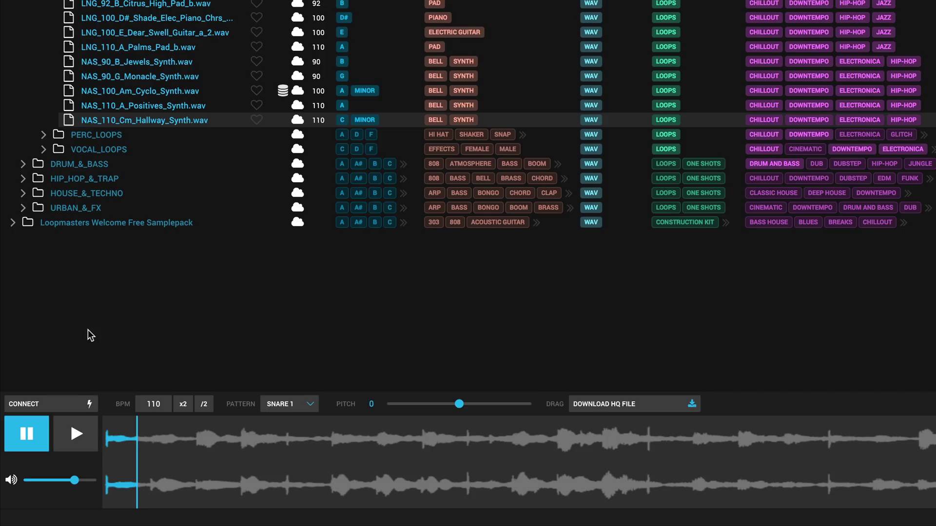
Play the Hallway synth loop at pitch -12, then reset the pattern to AUTO.
drag(459, 404, 385, 407)
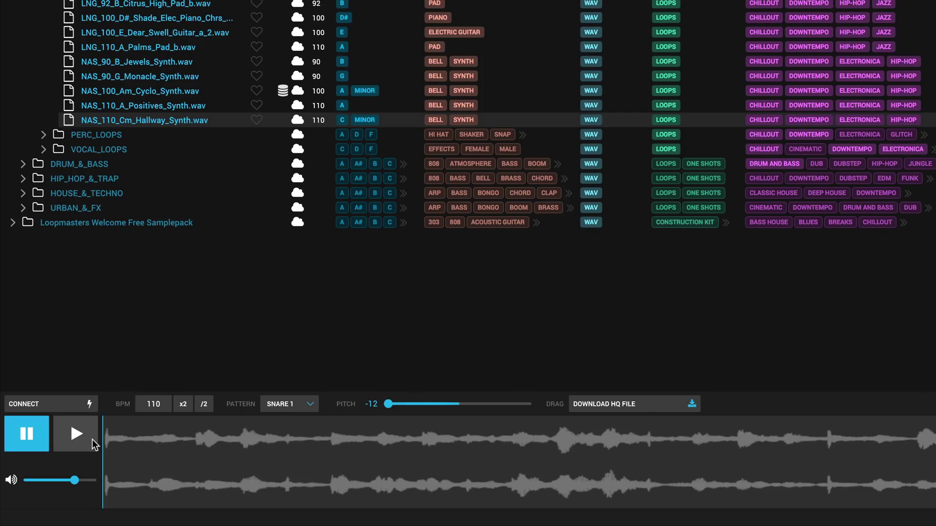
click(75, 434)
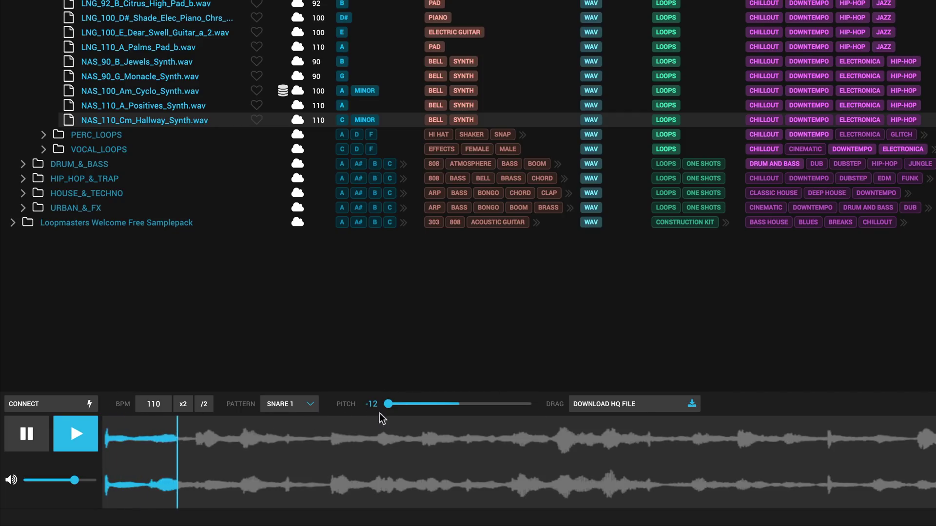
click(309, 404)
click(341, 62)
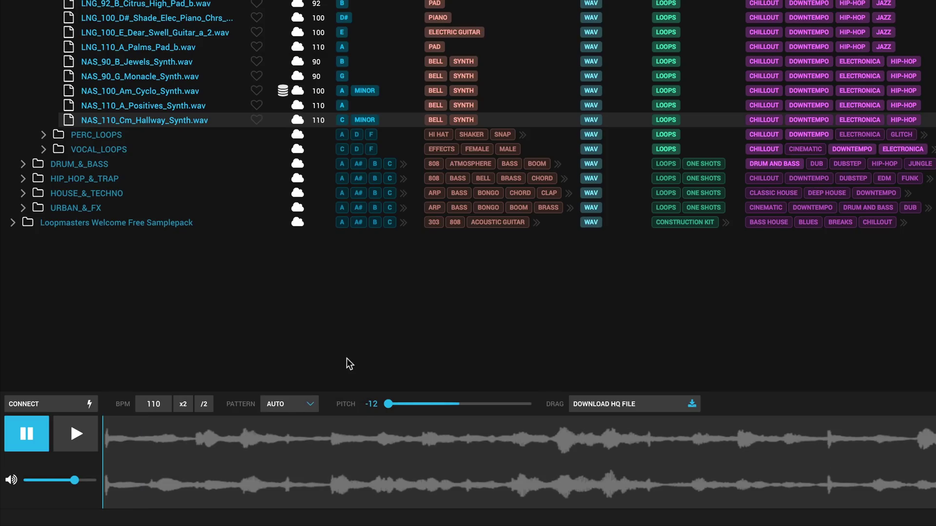
Play the loop at pitch +12, then return pitch to 0 and stop playback.
drag(385, 405, 646, 413)
key(space)
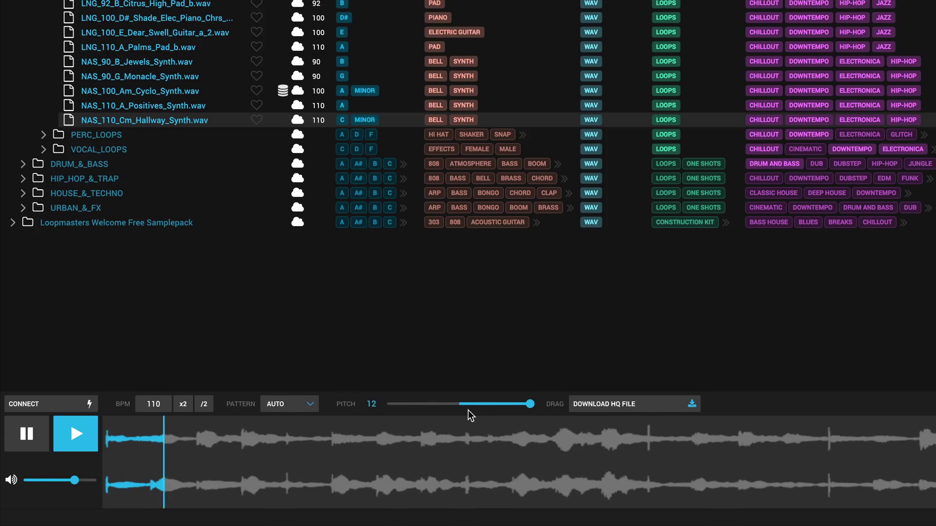
drag(526, 404, 459, 405)
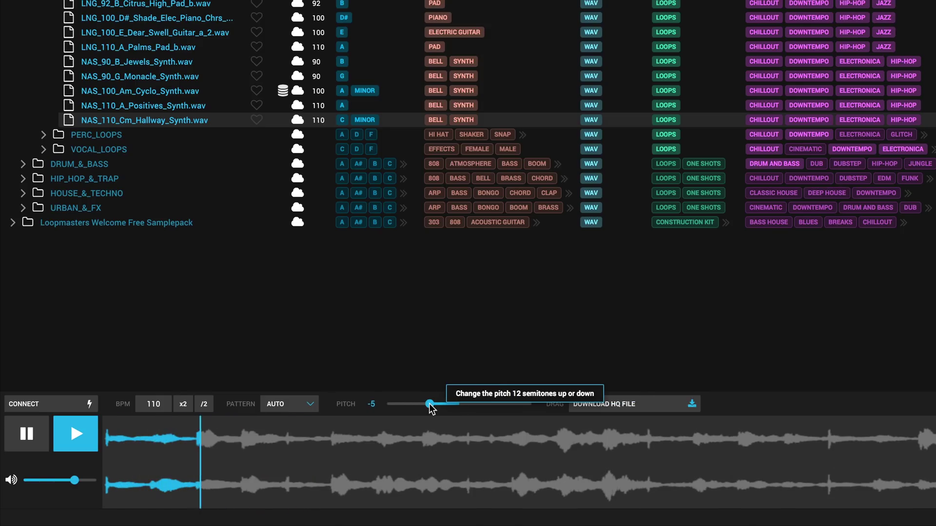
key(space)
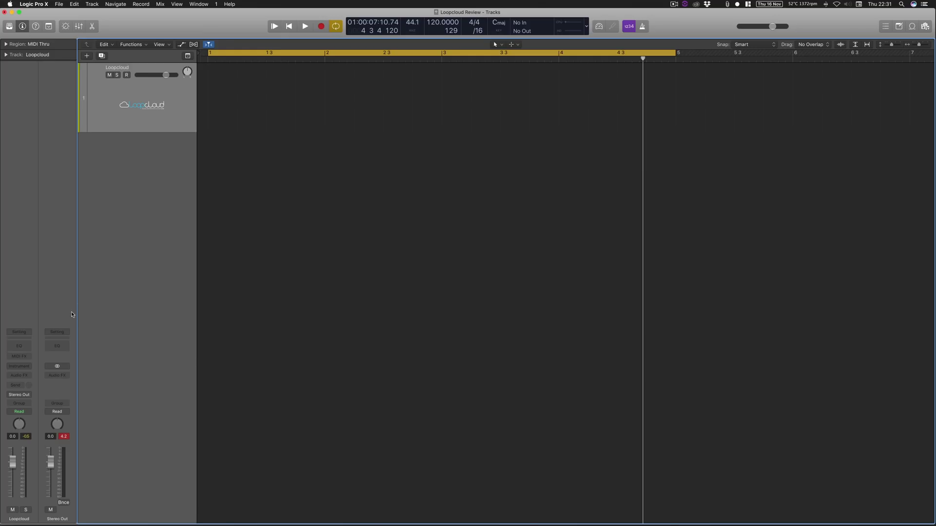
Load AU Instruments > Loopmasters > Loopcloud > Stereo as the Loopcloud track's instrument.
click(24, 366)
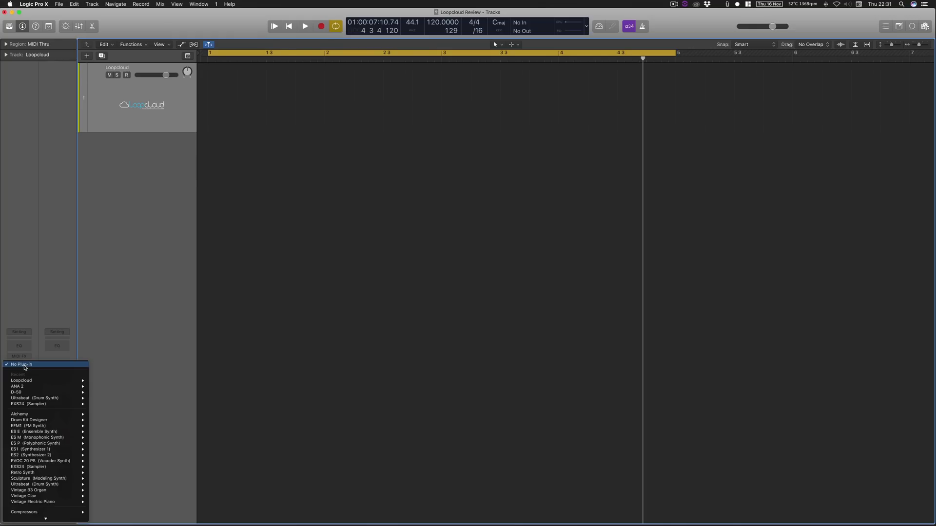
mouse_move(49, 506)
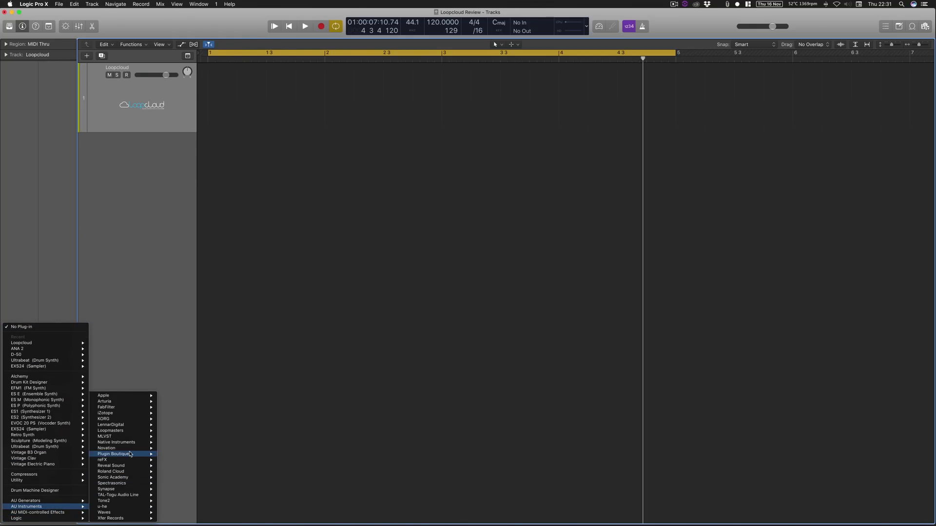
mouse_move(129, 432)
mouse_move(183, 431)
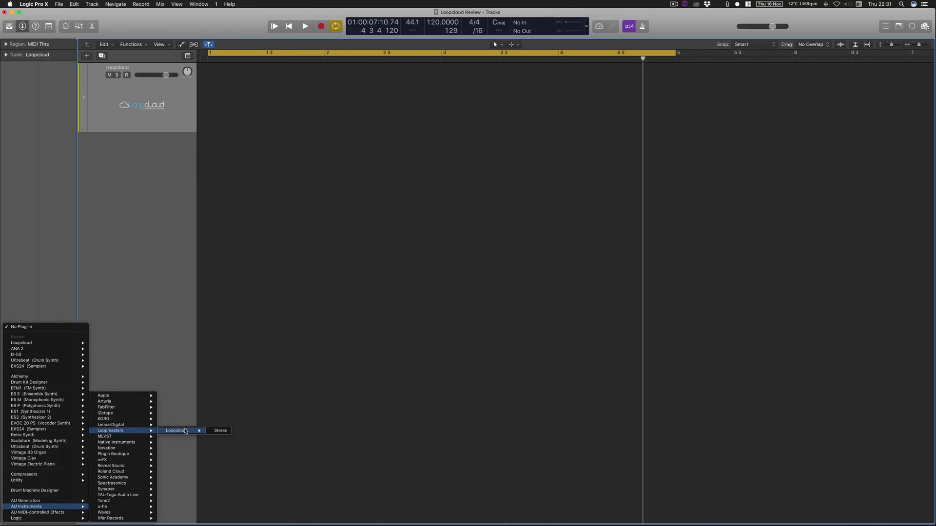
click(217, 431)
Move the plug-in window down out of the way and switch to the Loopcloud app.
drag(90, 33, 149, 178)
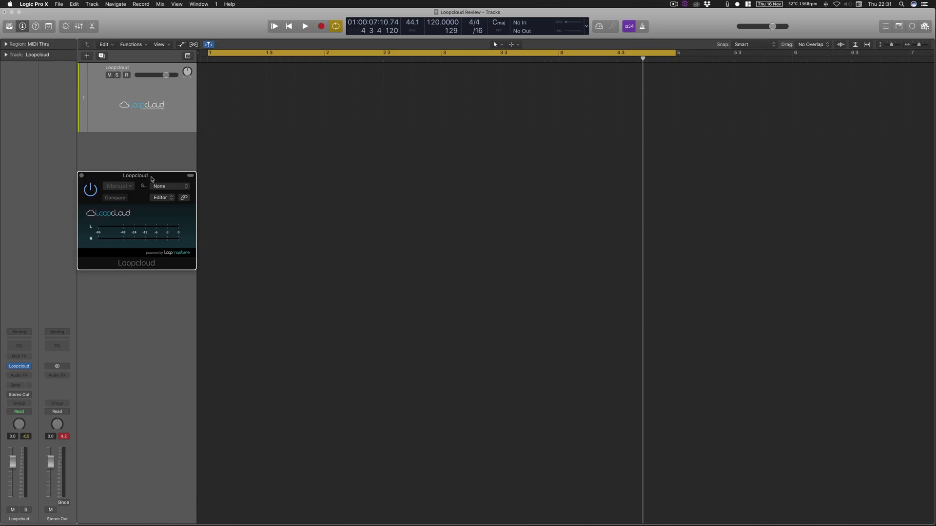
drag(149, 176, 167, 398)
key(super+Tab)
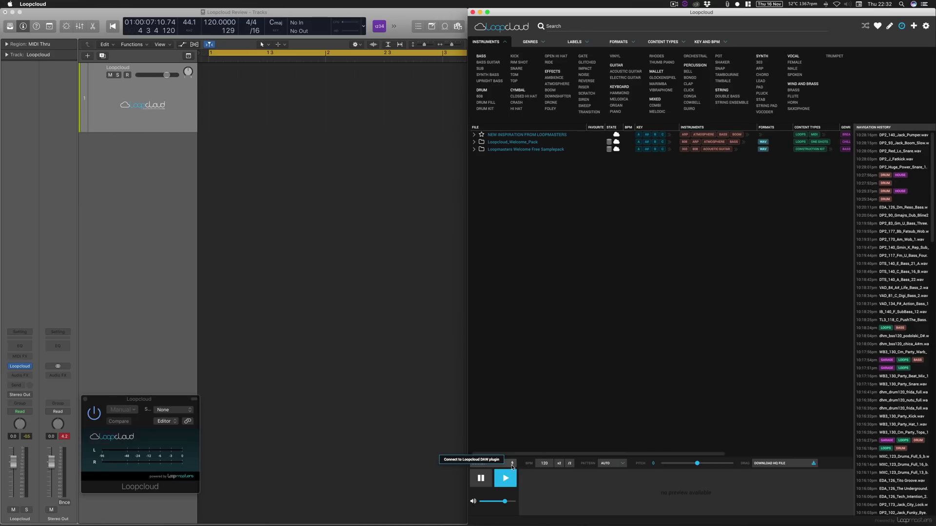
Use the CONNECT button to link Loopcloud to the plug-in in Logic.
click(509, 465)
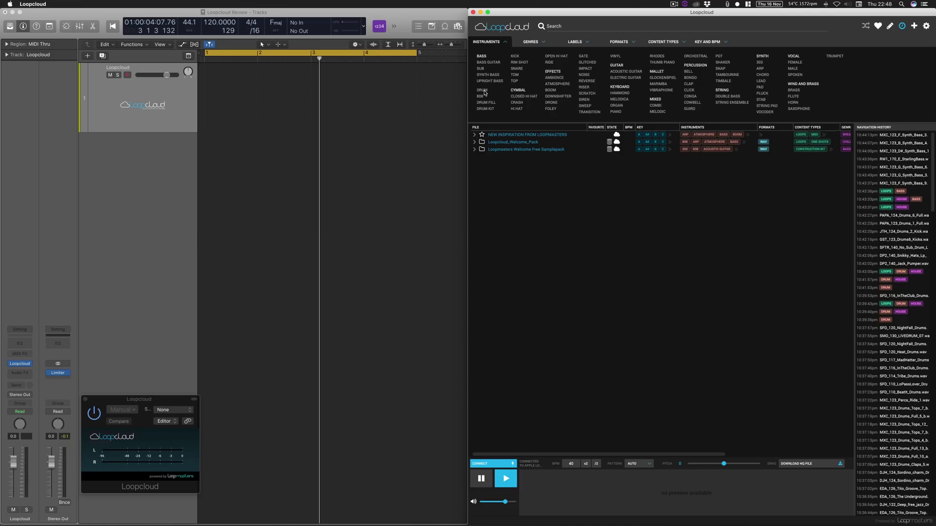
Filter the library to DRUM samples, CLASSIC HOUSE genre and LOOPS content.
click(483, 90)
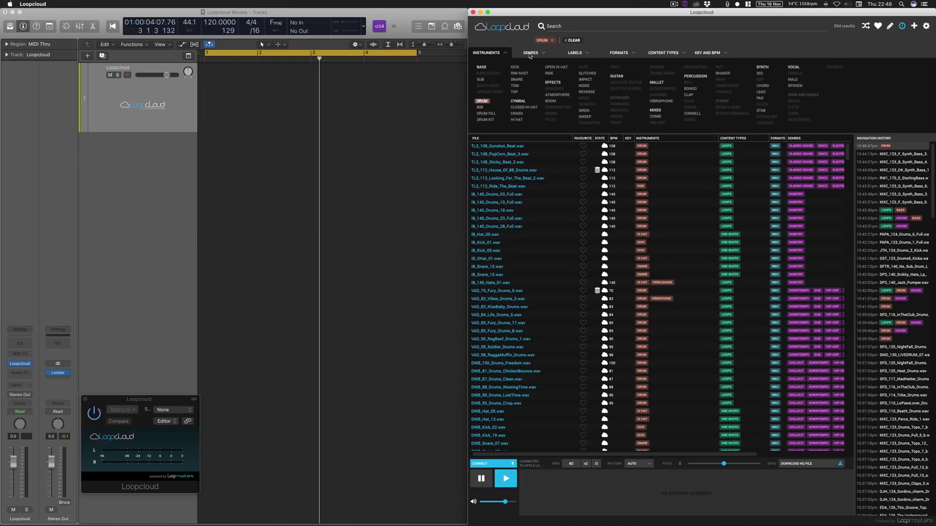
click(529, 54)
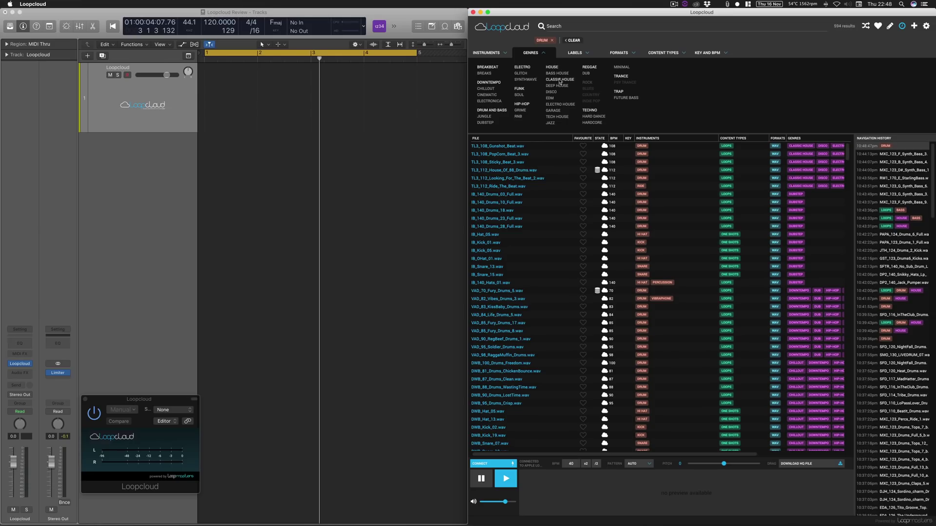
click(559, 80)
click(664, 54)
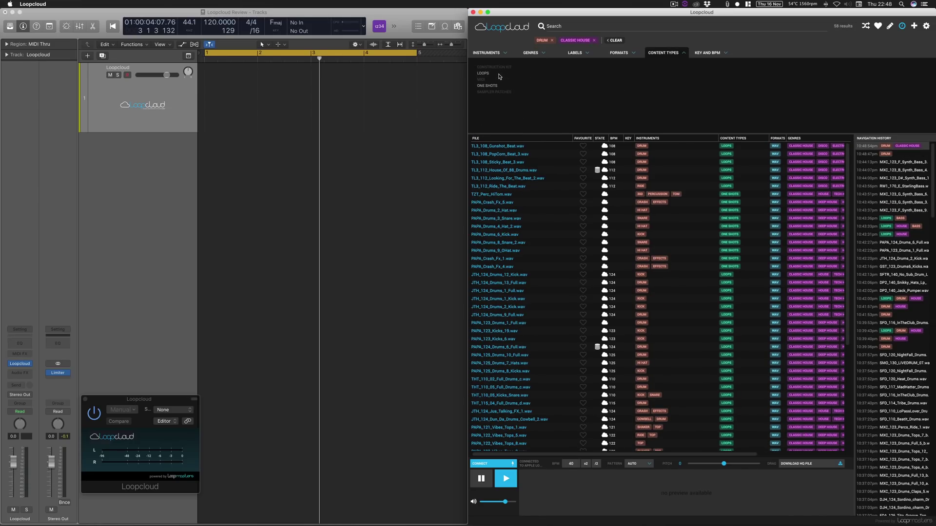
click(483, 73)
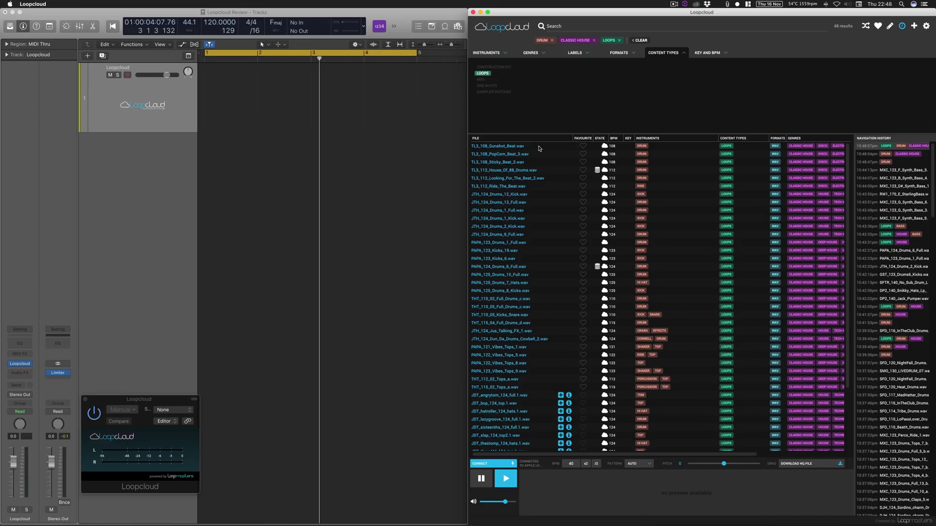
Audition JTH_124_Drums_13_Full and Drums_1_Full, then drag JTH_124_Drums_1_Full into Logic's tracks area.
click(351, 189)
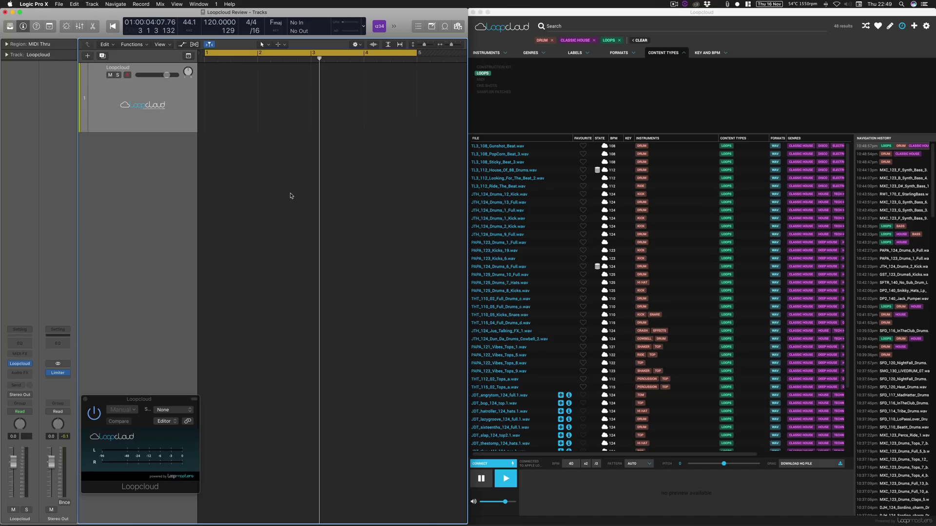
click(497, 202)
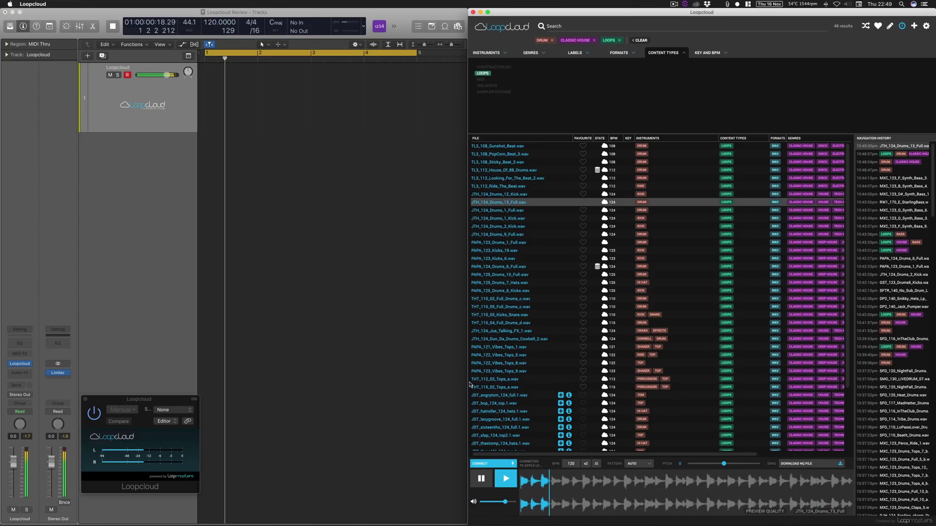
click(524, 212)
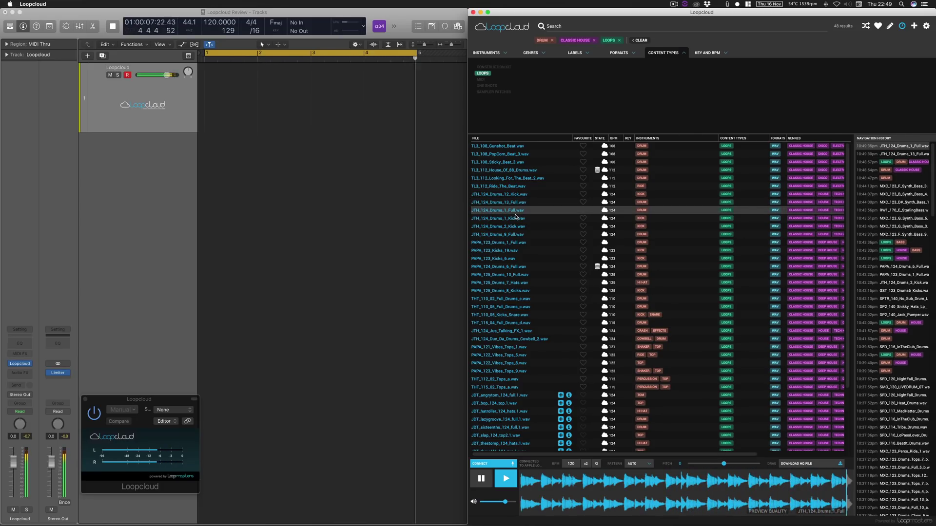
click(420, 218)
key(space)
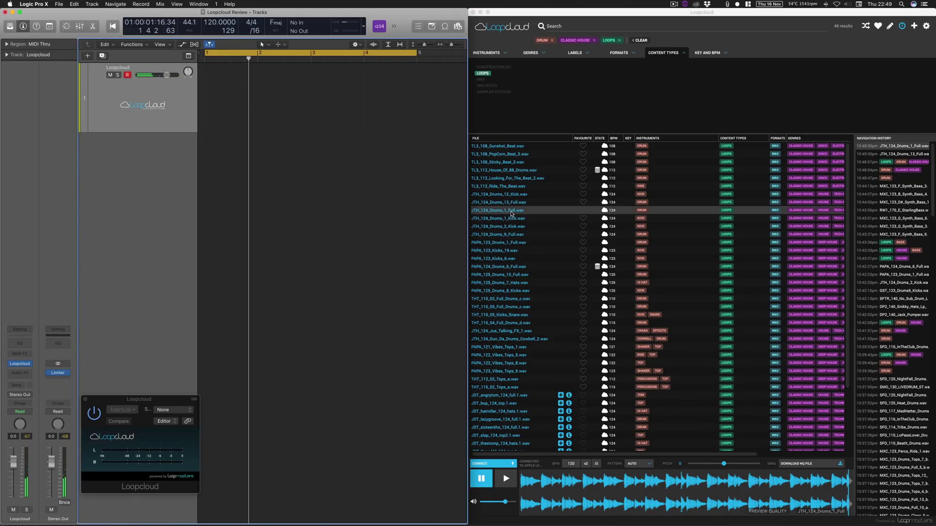
click(511, 215)
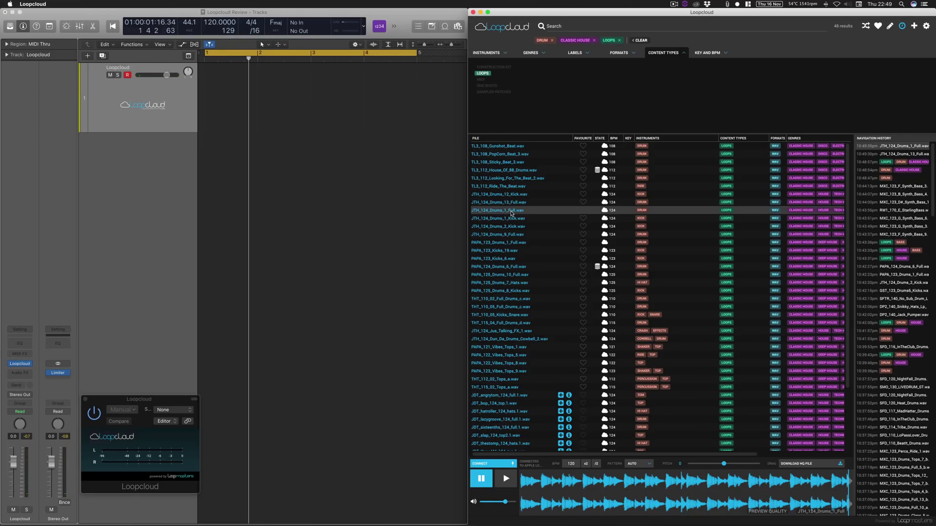
drag(510, 213, 209, 164)
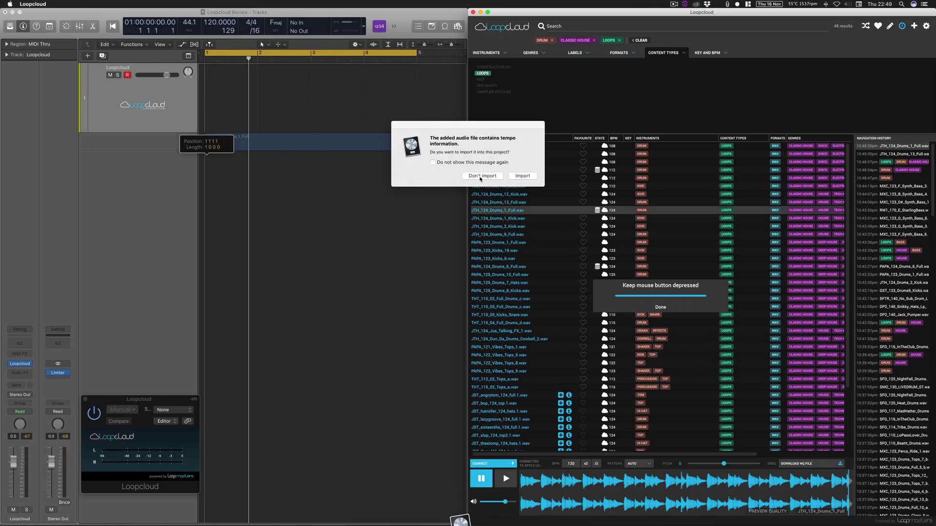
Decline tempo import, enlarge track 2, and play the JTH_124_Drums_1_Full region at 120 BPM.
click(483, 176)
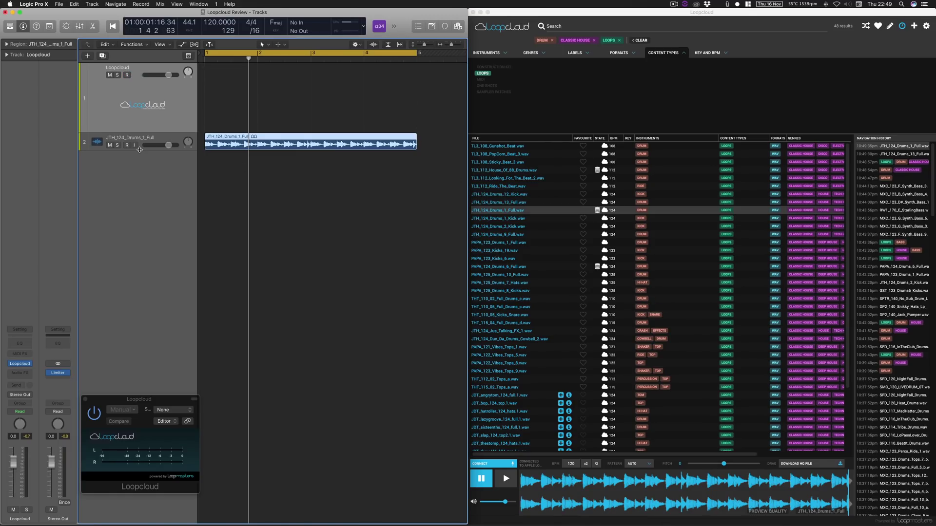
drag(140, 150, 140, 168)
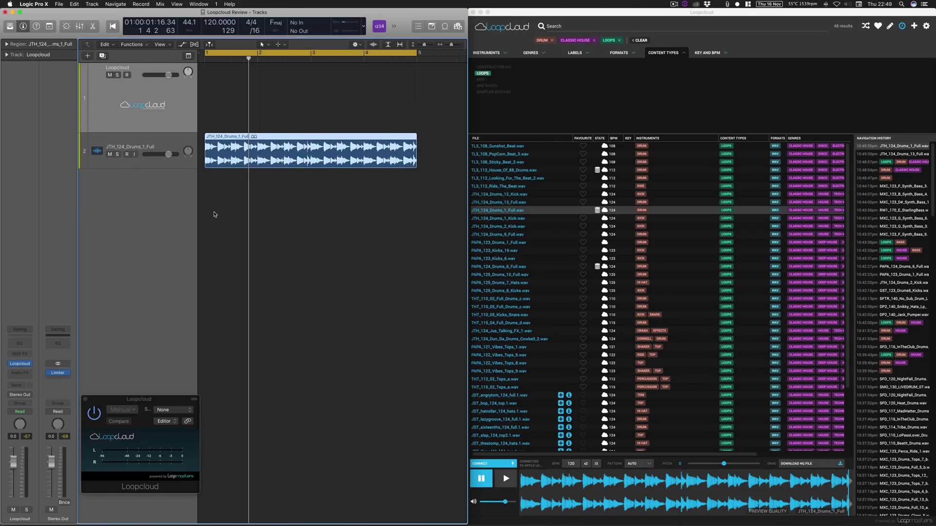
click(227, 200)
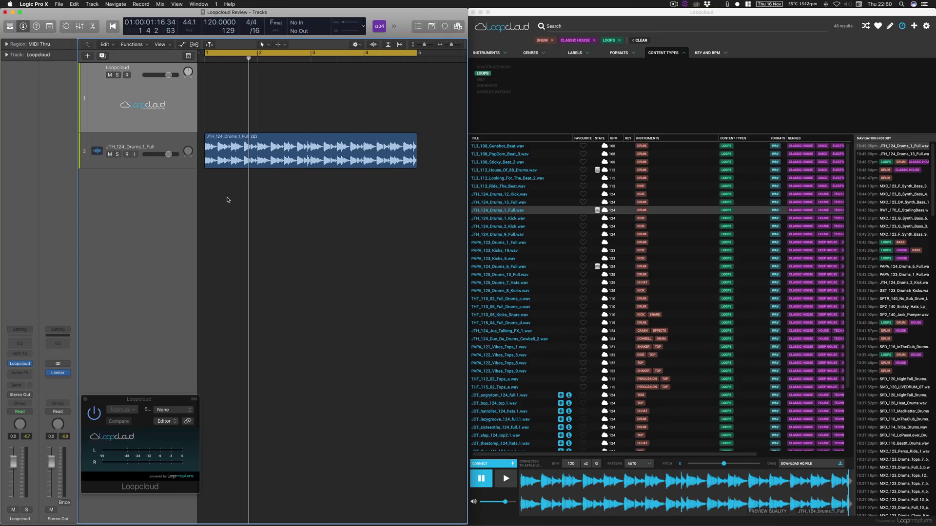
click(166, 141)
key(space)
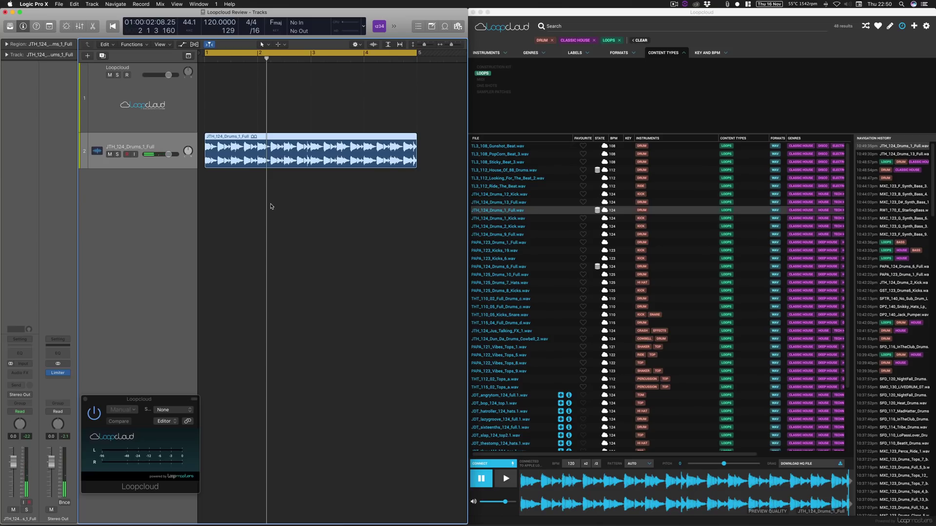
click(299, 210)
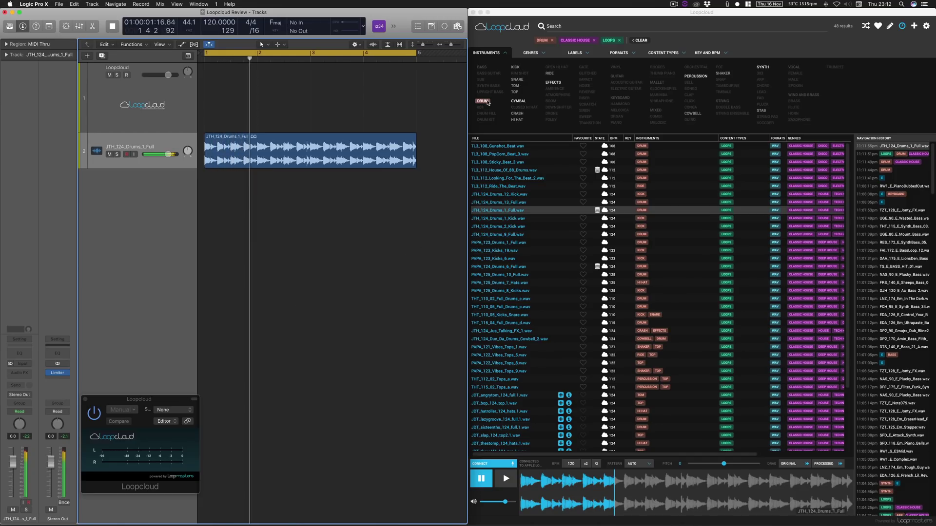
Swap the DRUM filter for BASS and audition the MrChips, ElectroBeast and Jonty bass loops.
click(483, 101)
click(482, 67)
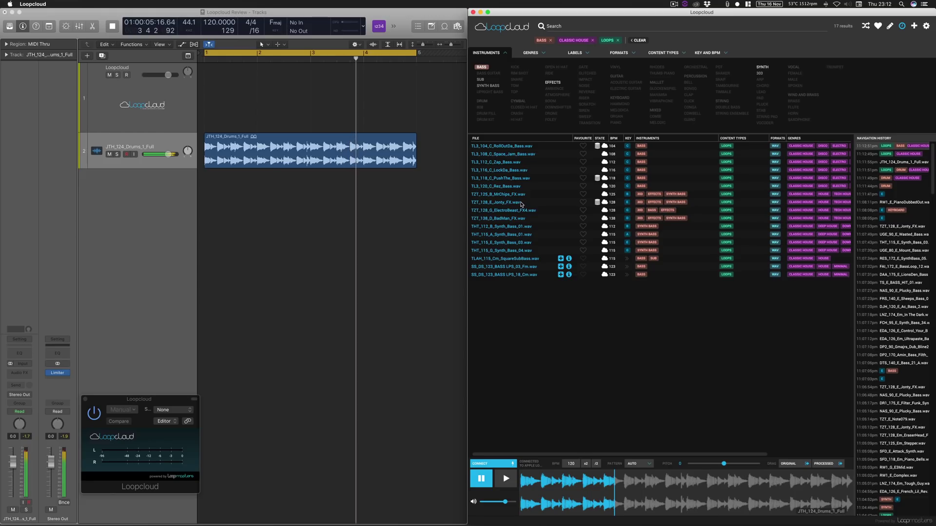
click(511, 194)
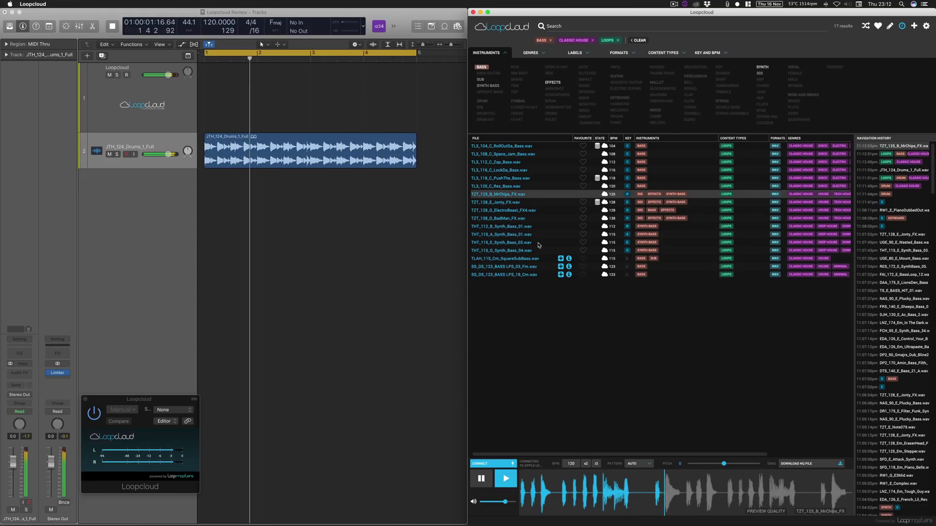
click(521, 210)
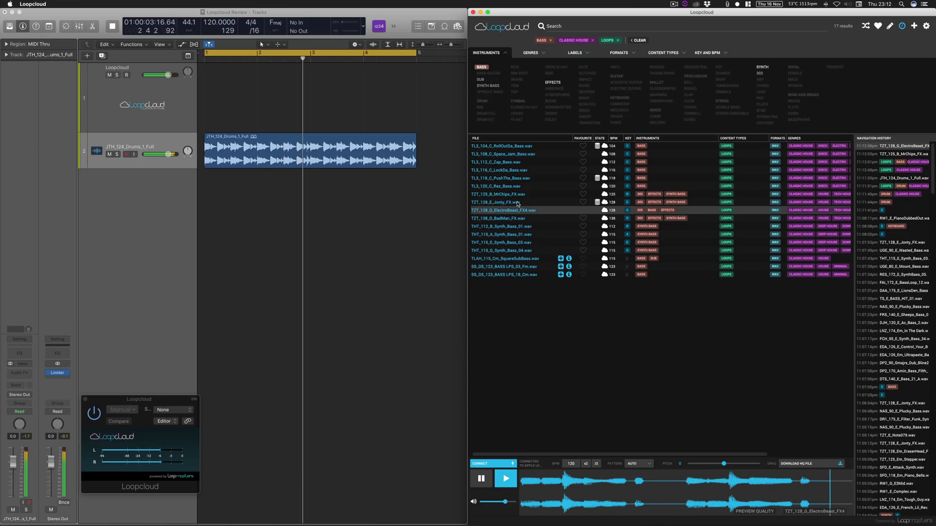
click(518, 203)
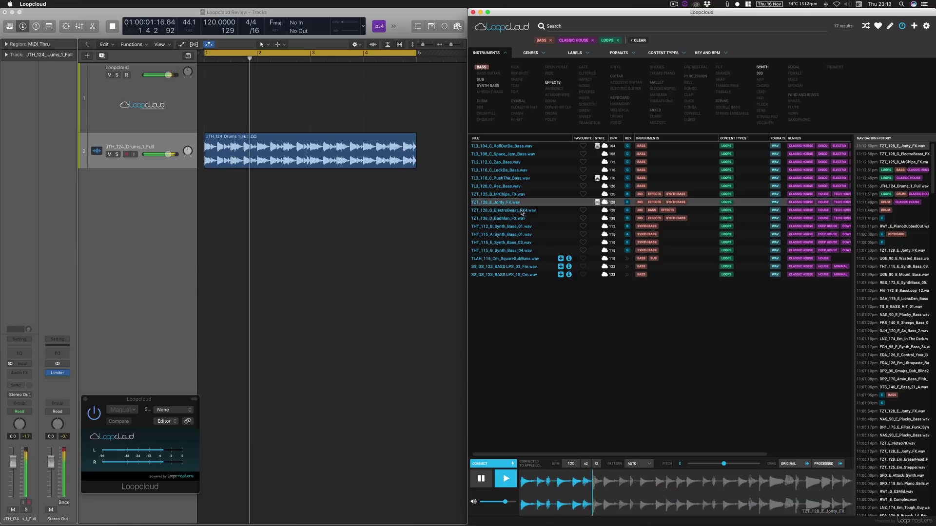
click(367, 291)
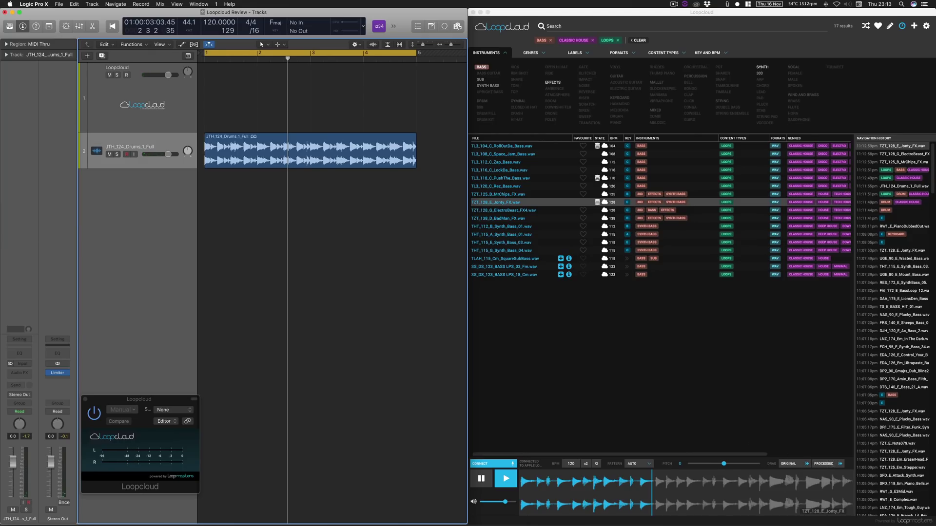
Undo the raw Jonty drop and add the PROCESSED TZT_128_E_Jonty_FX loop as track 3.
drag(495, 202, 219, 189)
key(super+z)
key(super+z)
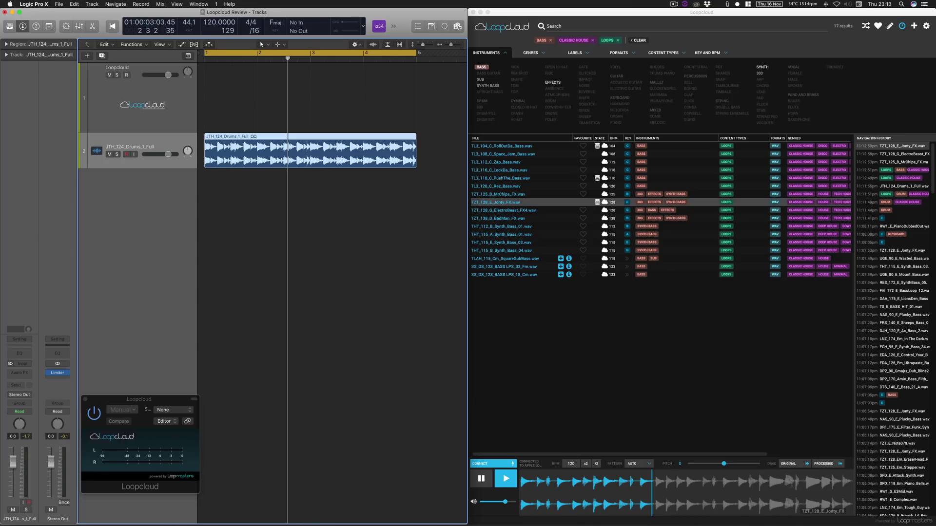
click(828, 463)
drag(830, 464, 211, 189)
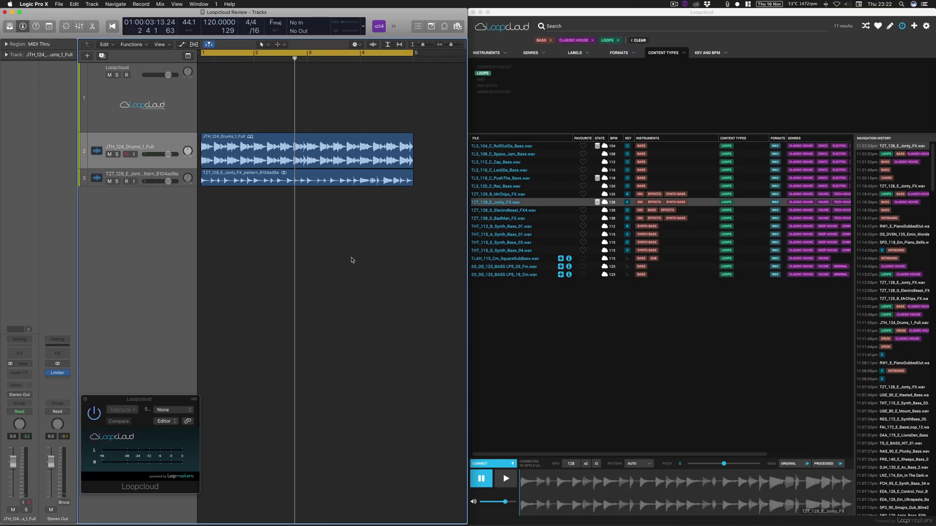
Clear all filters and narrow the search to VOCAL samples in the key of E.
click(492, 53)
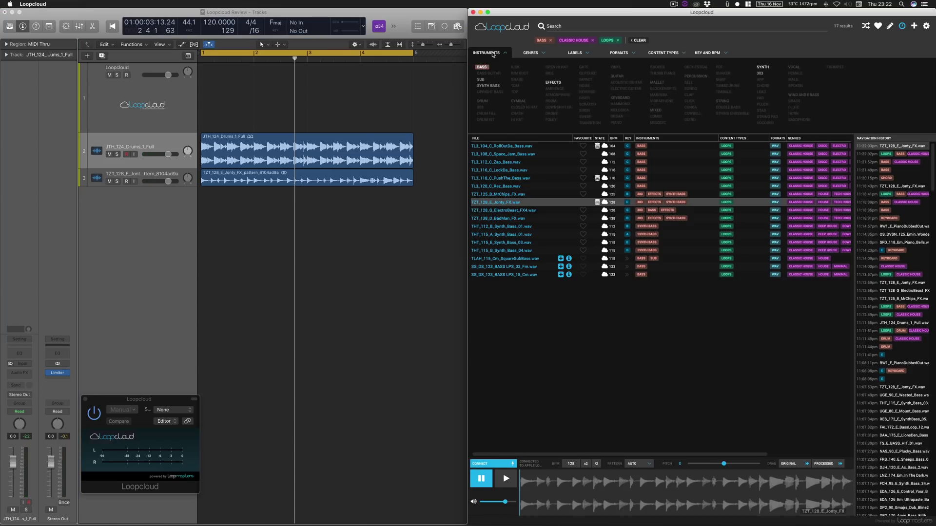
click(640, 41)
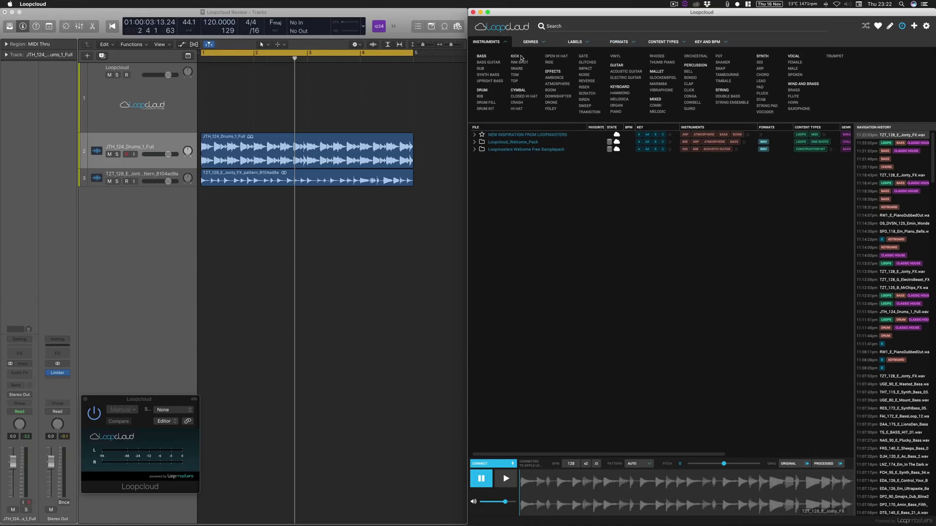
click(795, 56)
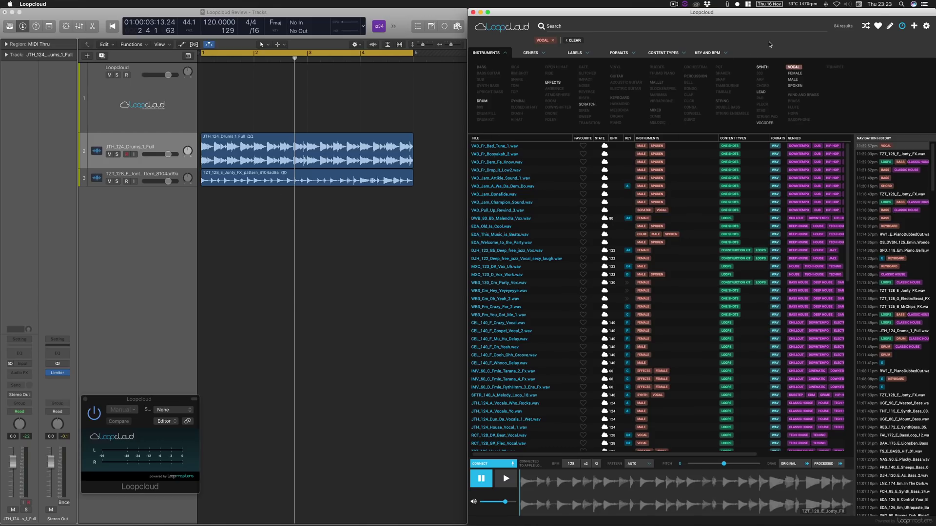
click(708, 53)
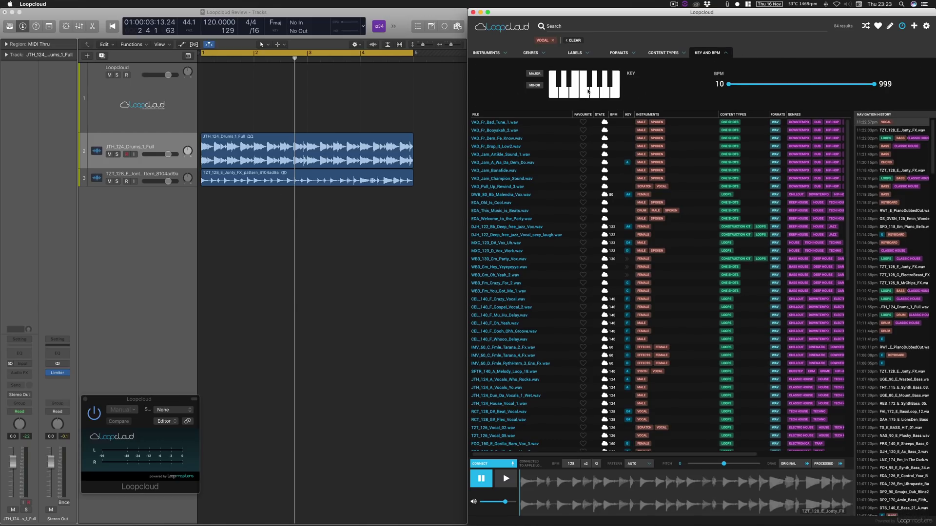
click(574, 94)
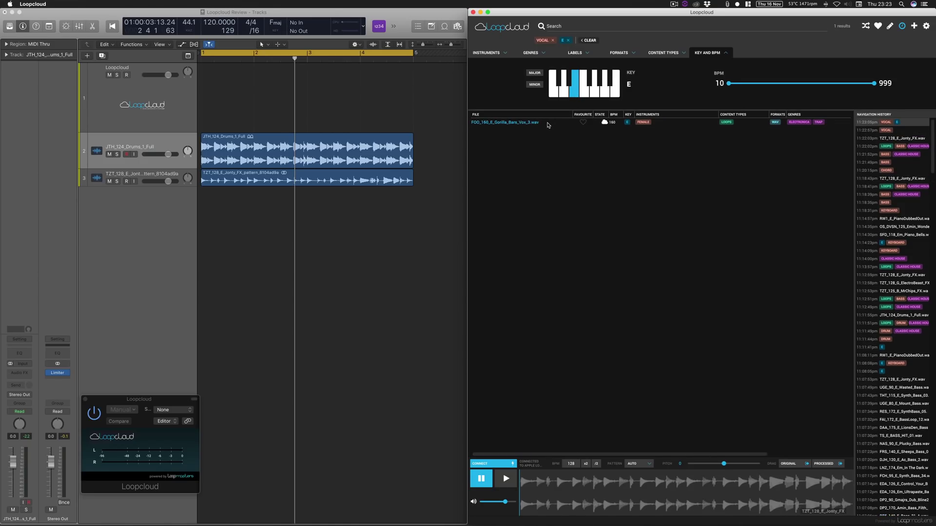
Audition FOO_160_E_Gorilla_Bars_Vox_3 against the playing Logic project, then select track 1.
click(523, 124)
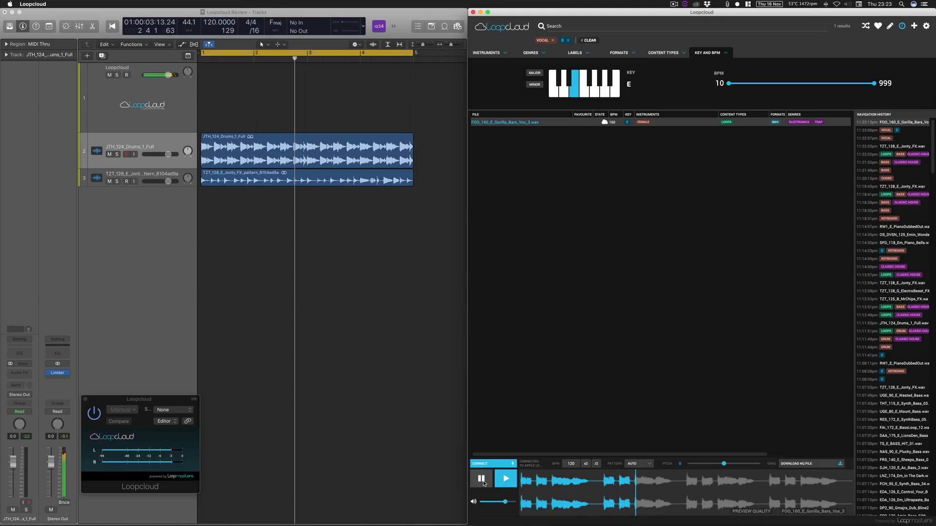
click(340, 303)
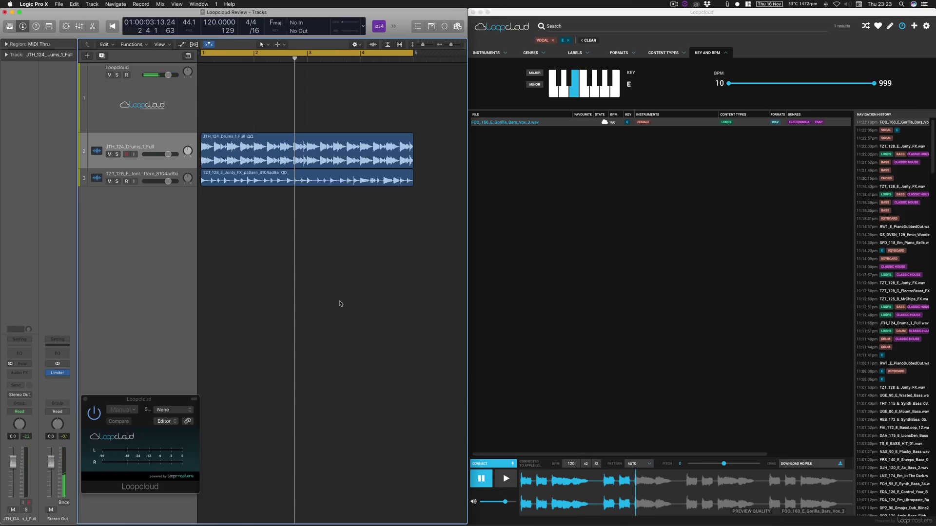
key(space)
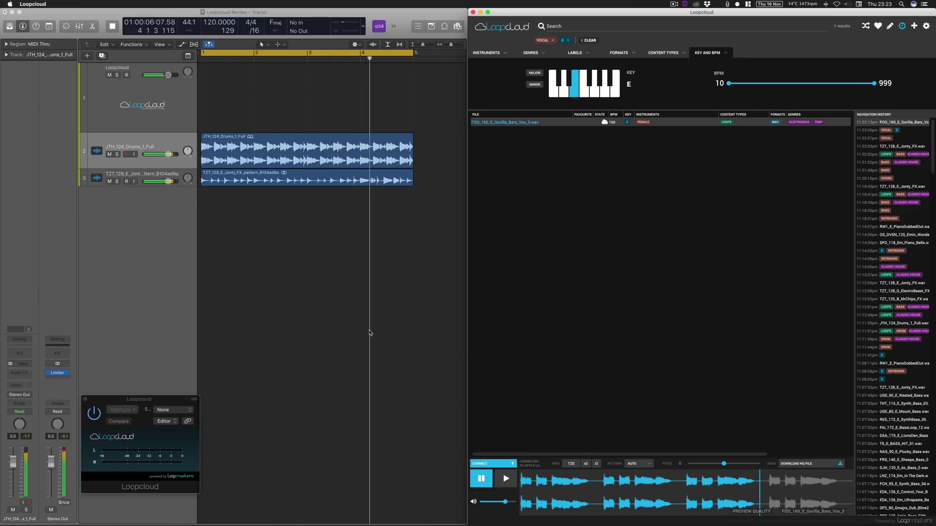
click(365, 333)
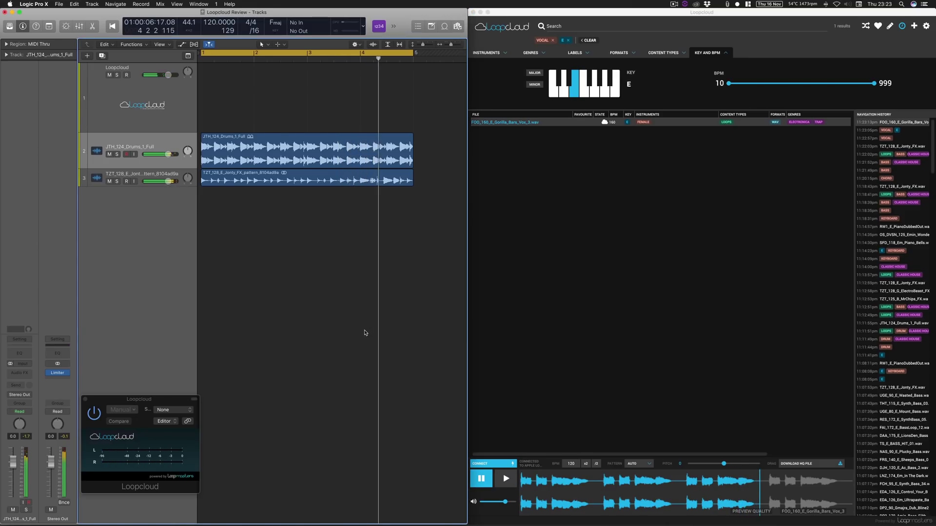
click(161, 104)
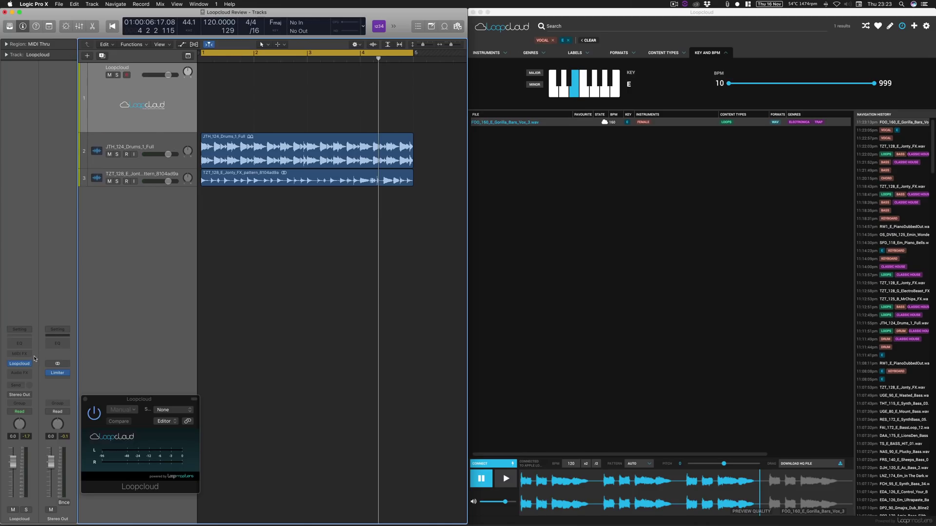
Insert the FabFilter FF Timeless 2 delay on the Loopcloud channel.
click(20, 373)
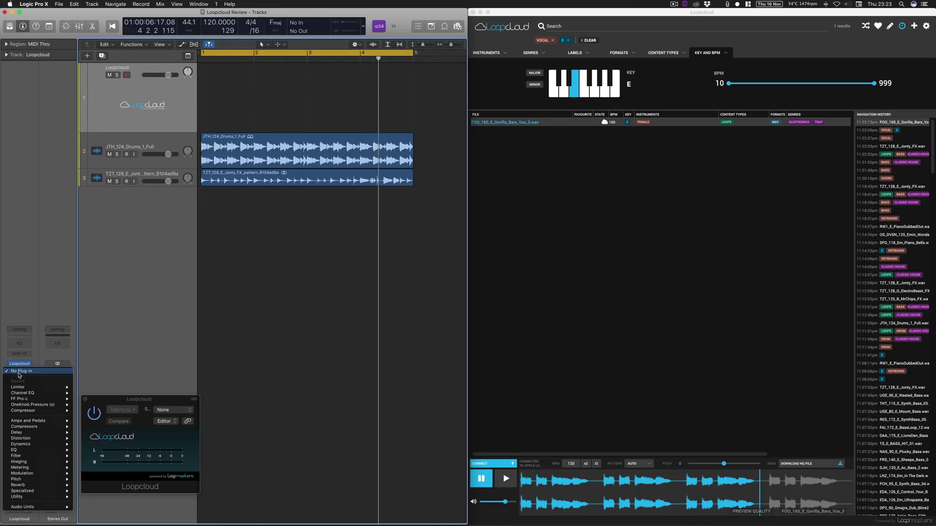
mouse_move(49, 507)
mouse_move(103, 508)
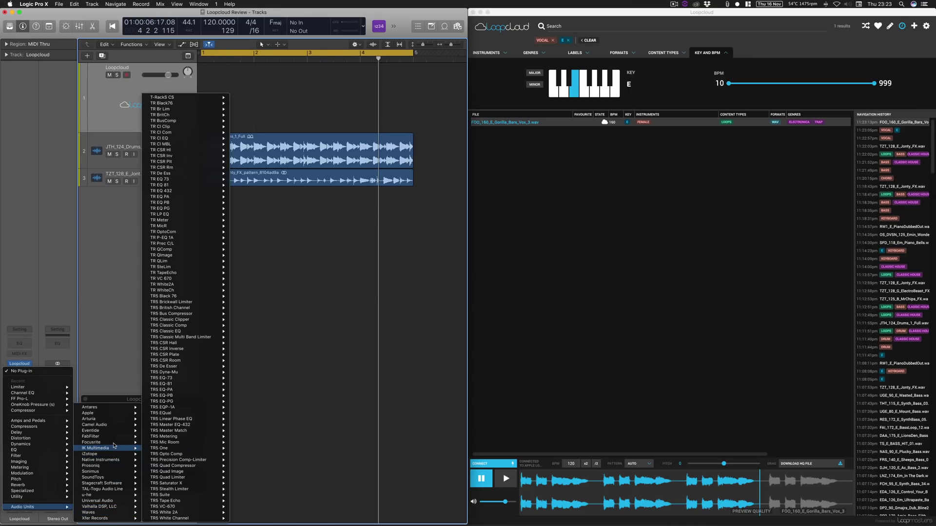
mouse_move(142, 437)
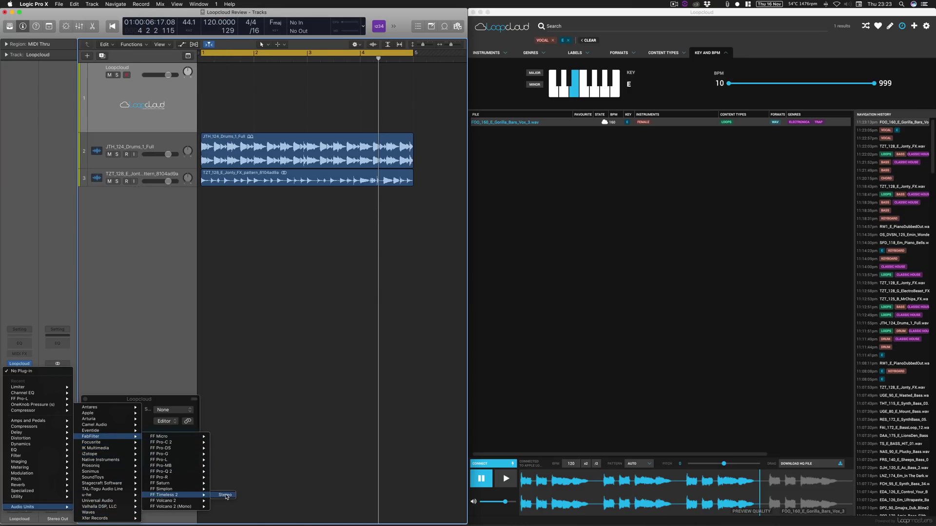
click(226, 496)
click(23, 30)
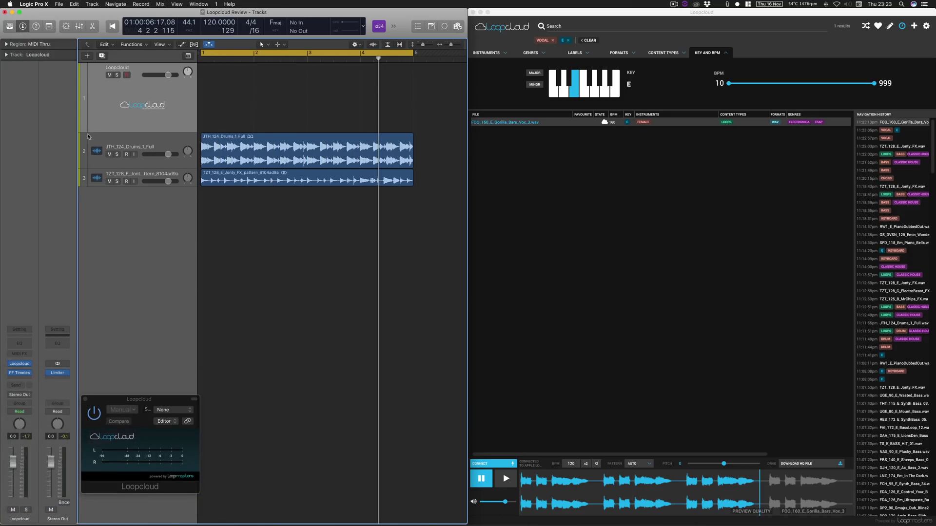
Pull the Loopcloud track fader down to about -3.5 dB or lower and play the project.
drag(14, 467, 13, 474)
key(space)
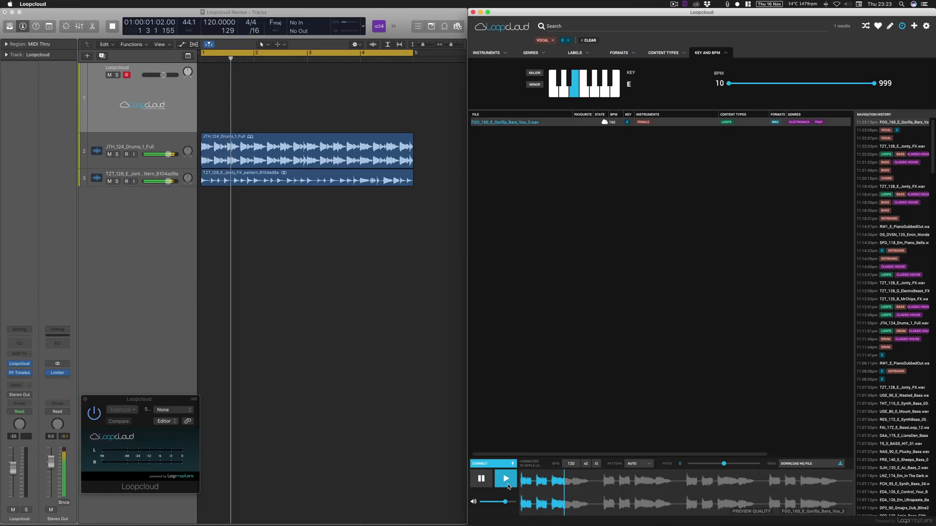
click(418, 456)
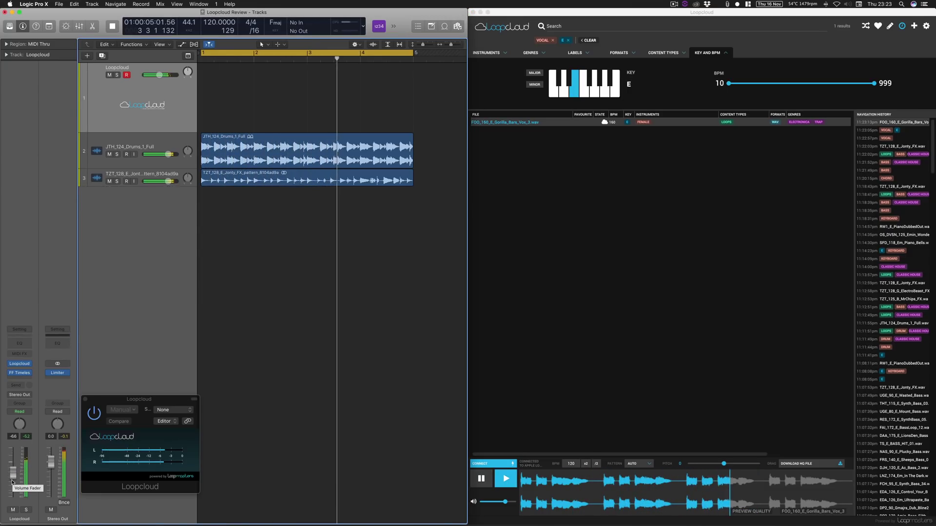
drag(13, 479, 12, 483)
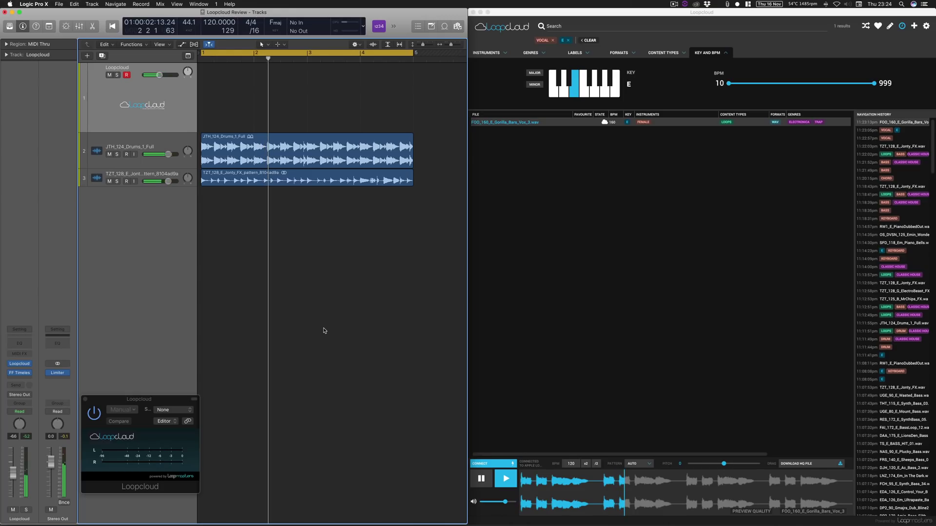
Download the Gorilla Bars vocal as an HQ file and drop its processed version in as track 4.
click(810, 465)
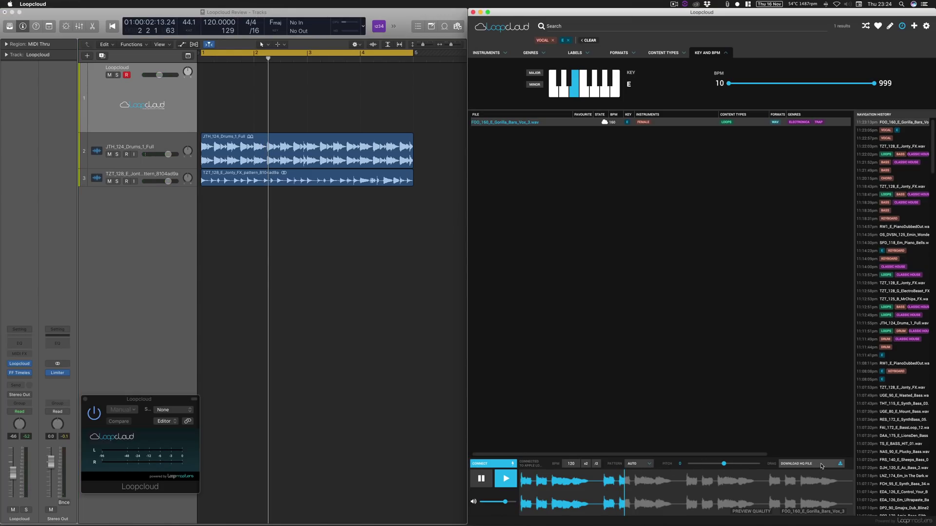
click(840, 464)
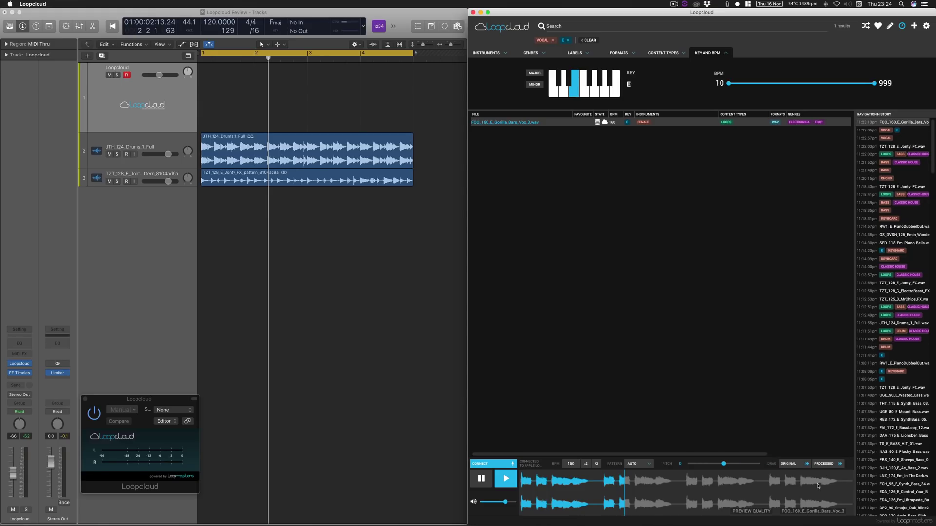
key(space)
drag(829, 465, 207, 211)
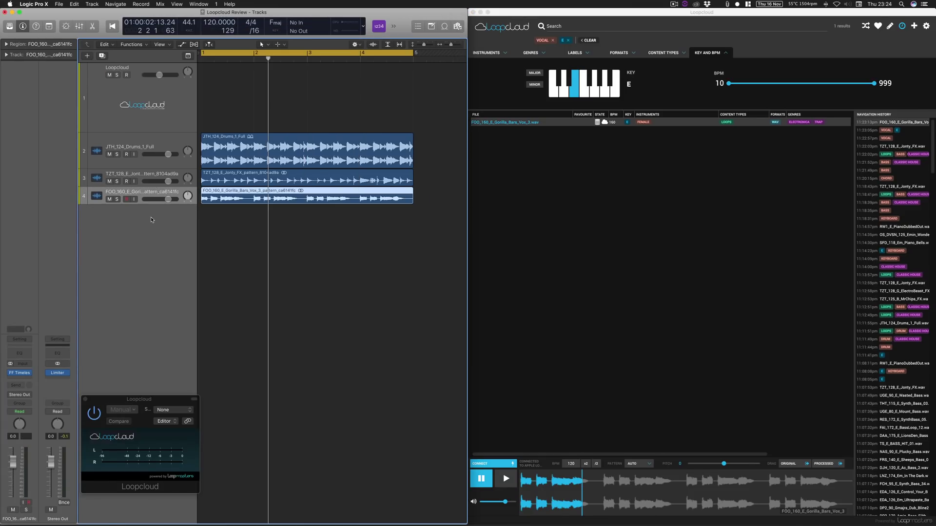
Replay the project and lower the new vocal track to about -4.1 dB.
key(space)
drag(168, 200, 161, 199)
click(235, 241)
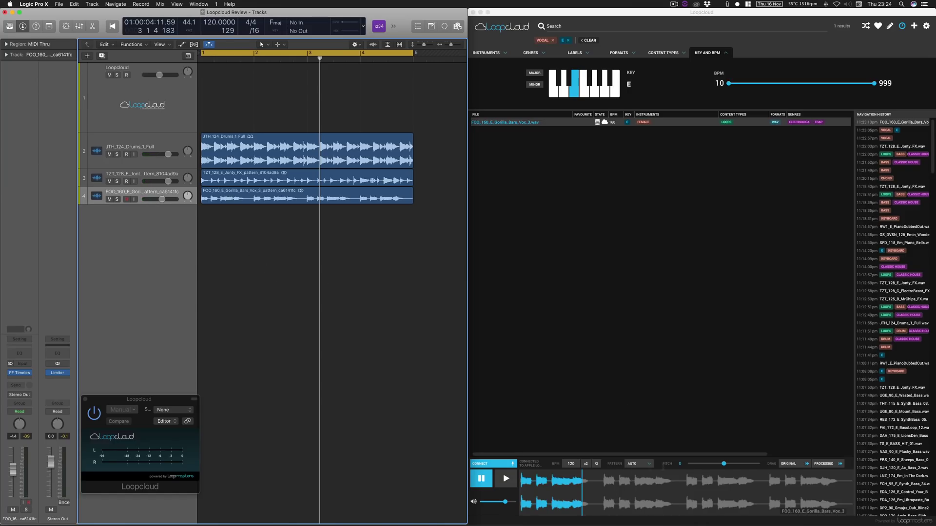
Clear the vocal and key filters and filter the library to drum One Shots.
click(621, 14)
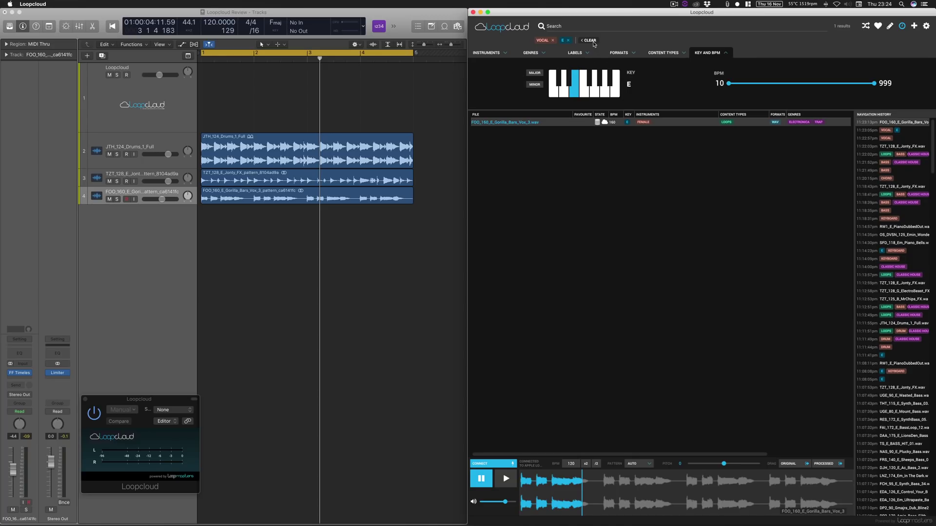
click(591, 41)
click(496, 43)
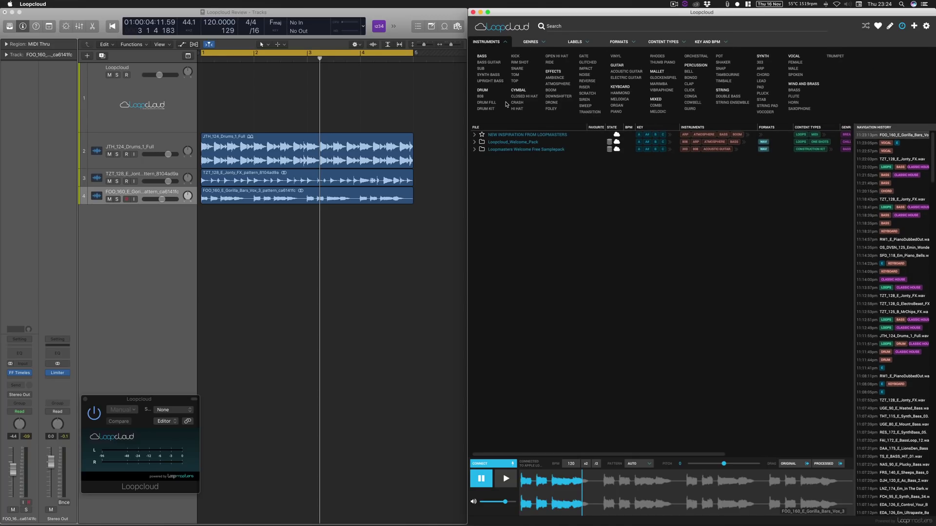
click(623, 43)
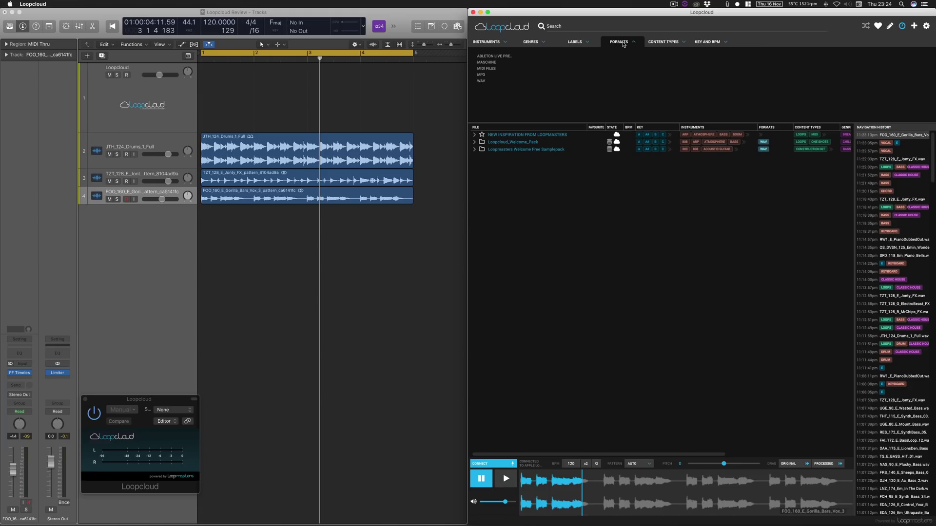
click(667, 42)
click(485, 74)
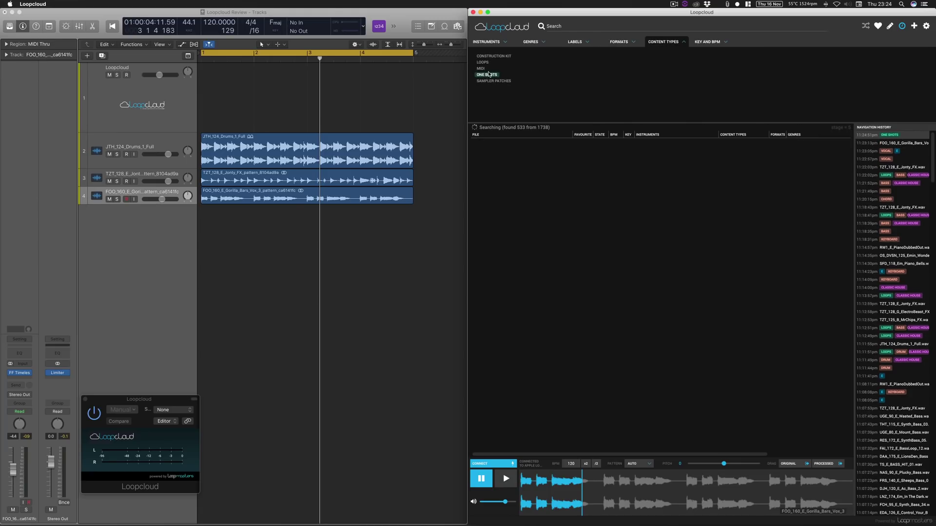
click(490, 54)
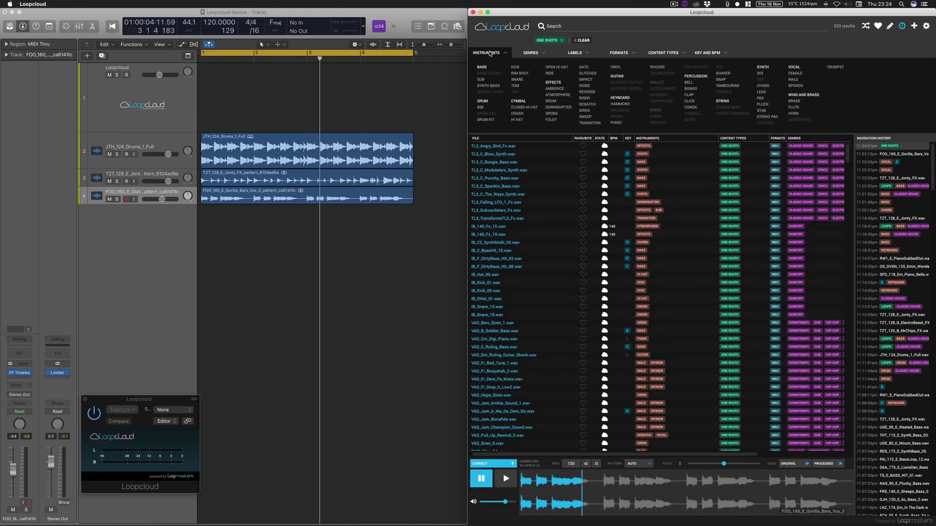
click(484, 102)
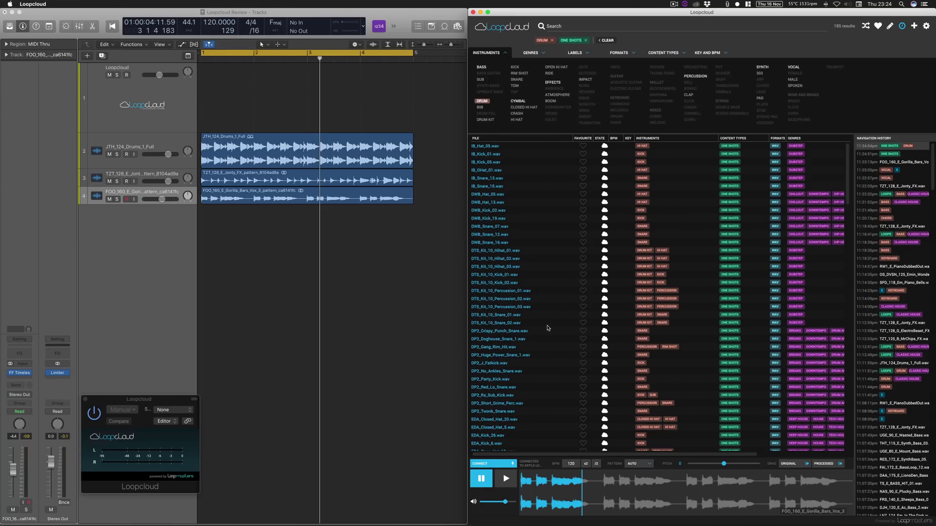
Load and preview DP2_Short_Grime_Perc.wav.
scroll(547, 328, down, 1)
click(541, 381)
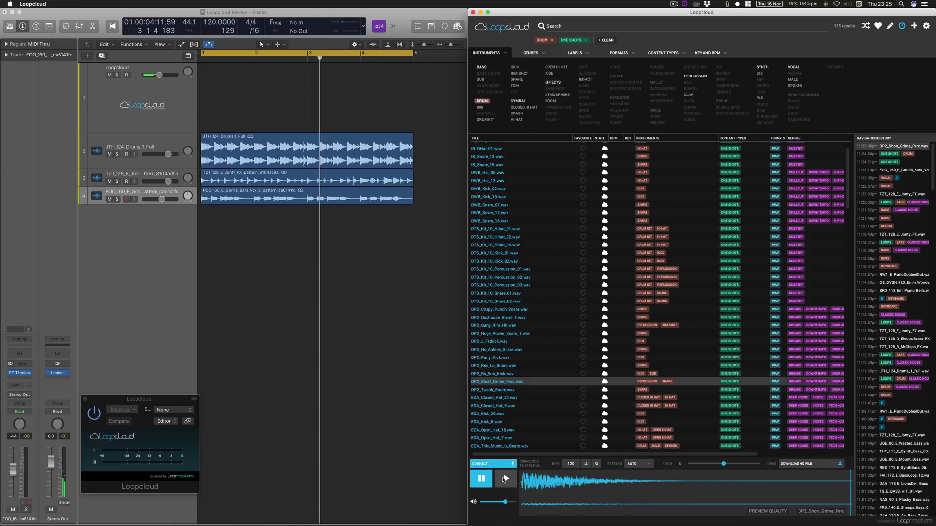
click(503, 479)
Try the SNARE 1 rhythm pattern on the Grime Perc one-shot while the project plays.
click(262, 258)
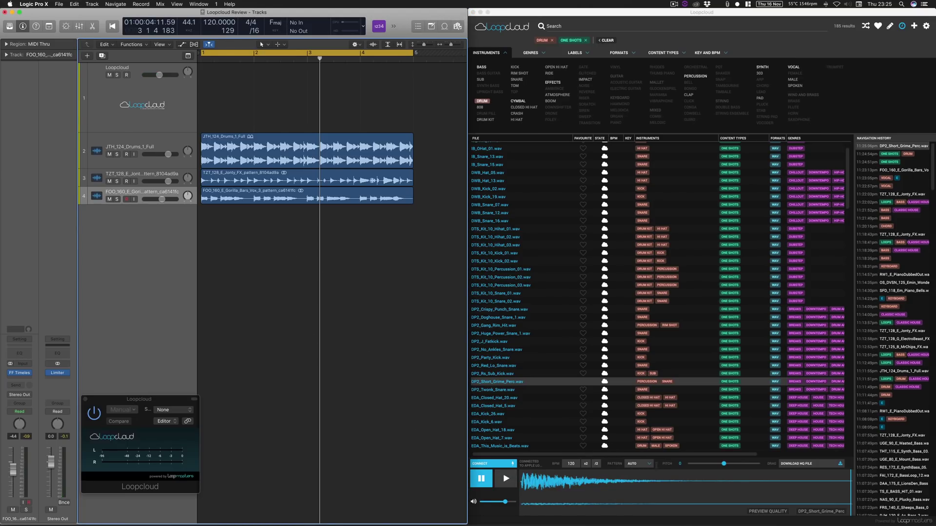
click(645, 464)
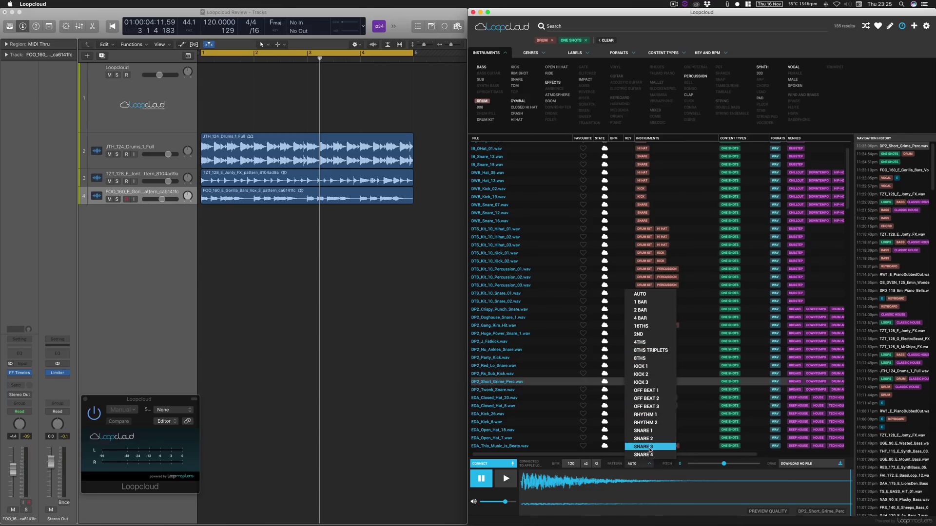
click(658, 467)
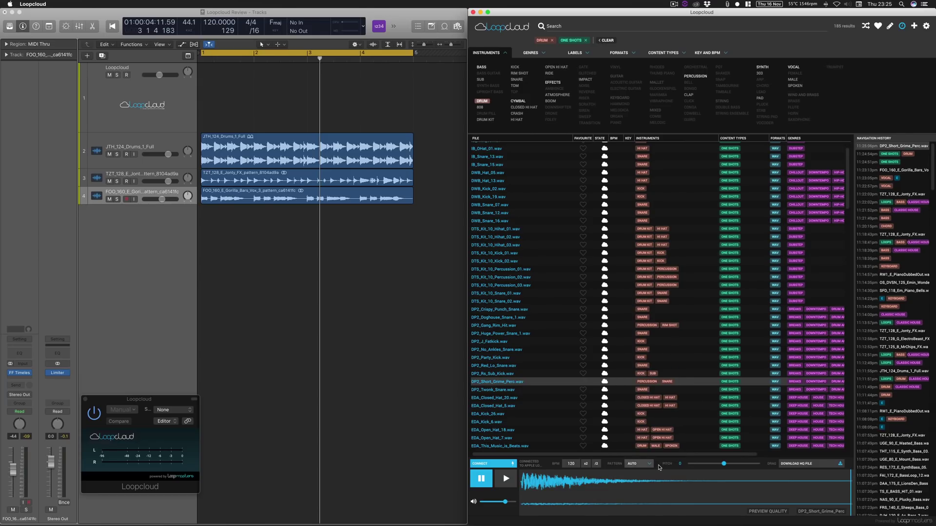
key(space)
click(645, 464)
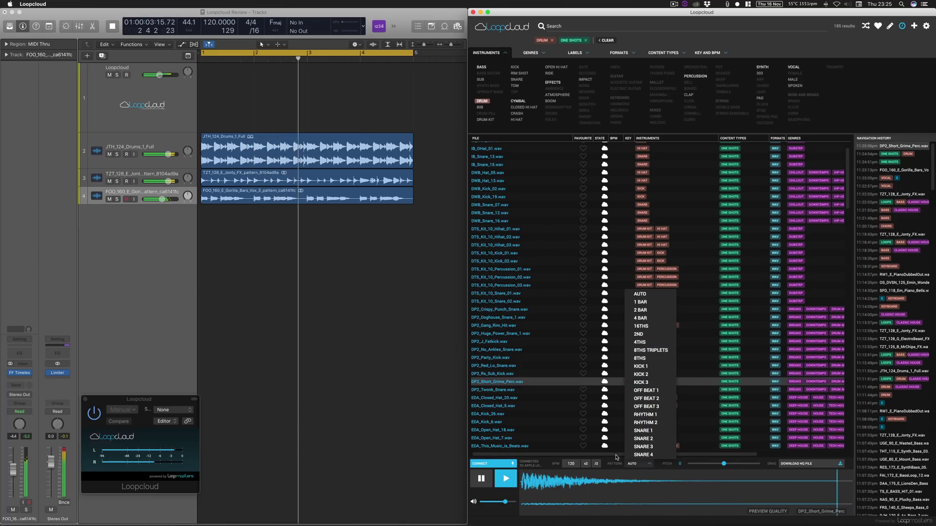
click(648, 431)
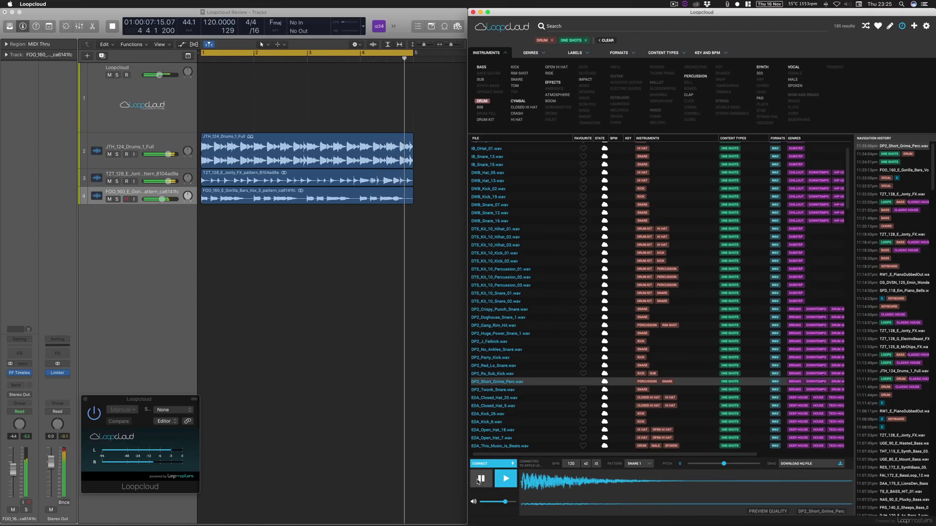
Lower the vocal track to -6.0 dB and switch the one-shot pattern to SNARE 3.
click(146, 93)
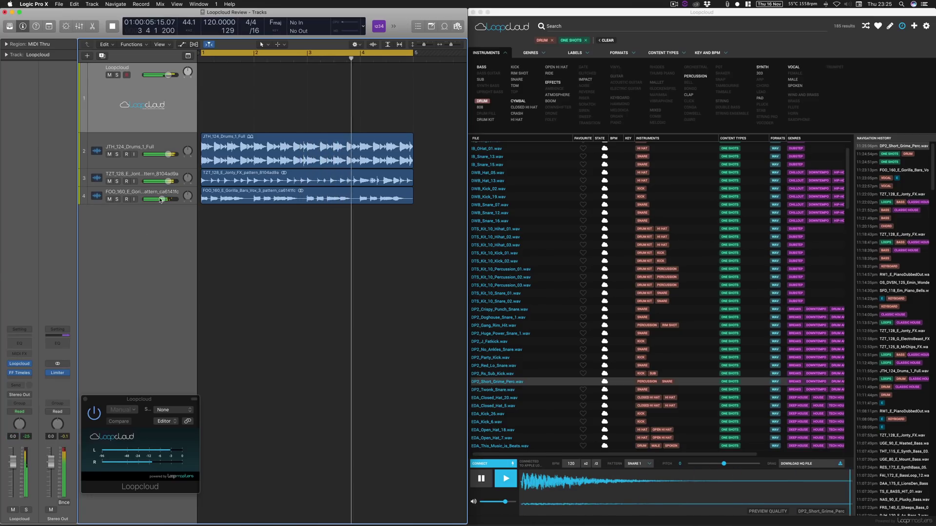
drag(162, 200, 157, 199)
click(638, 464)
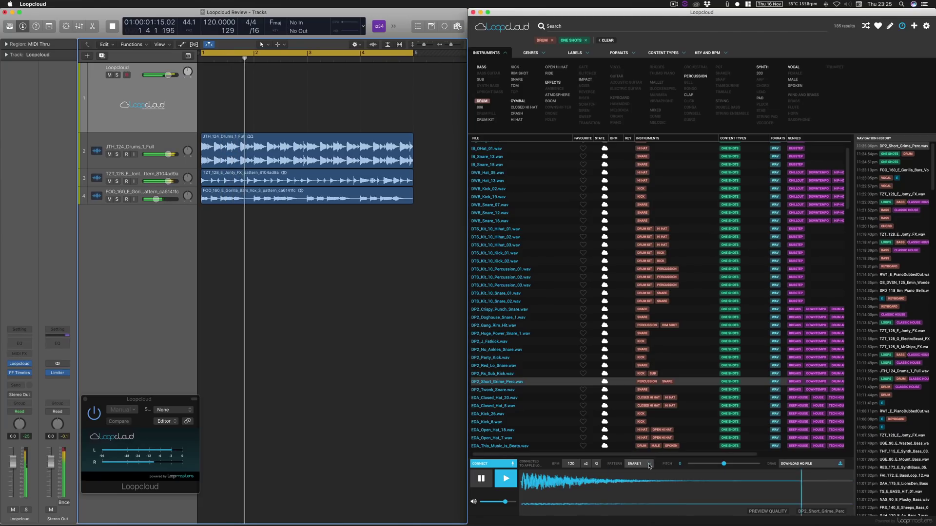
click(649, 448)
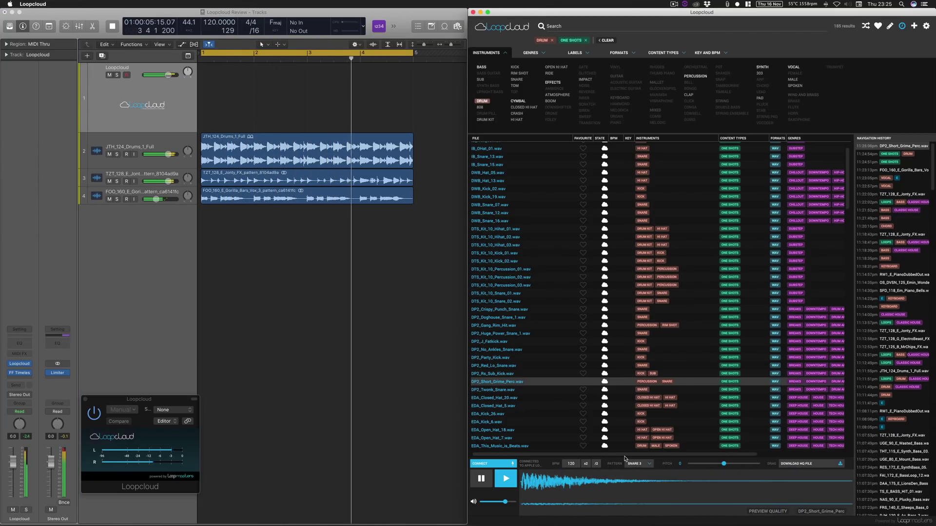
click(385, 390)
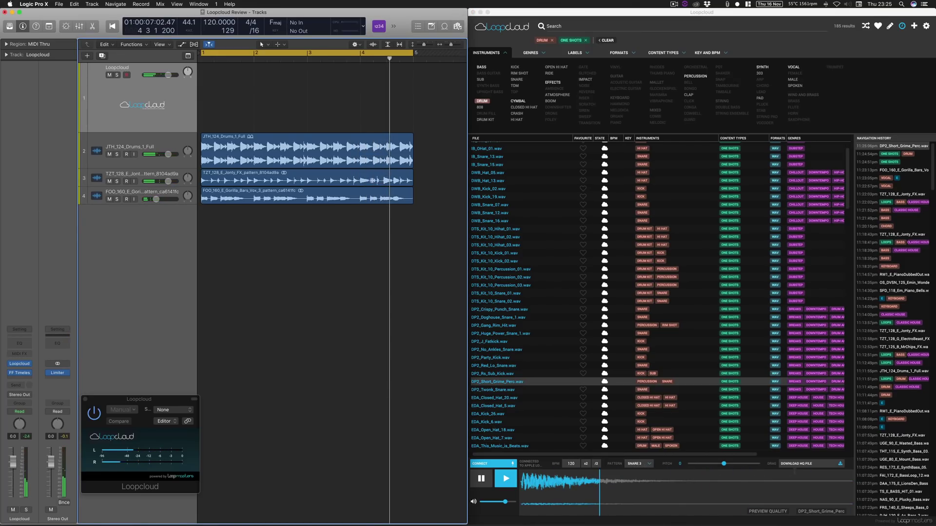
Add the SNARE 3–patterned Grime Perc one-shot as track 5 and play it from bar 1.
click(841, 466)
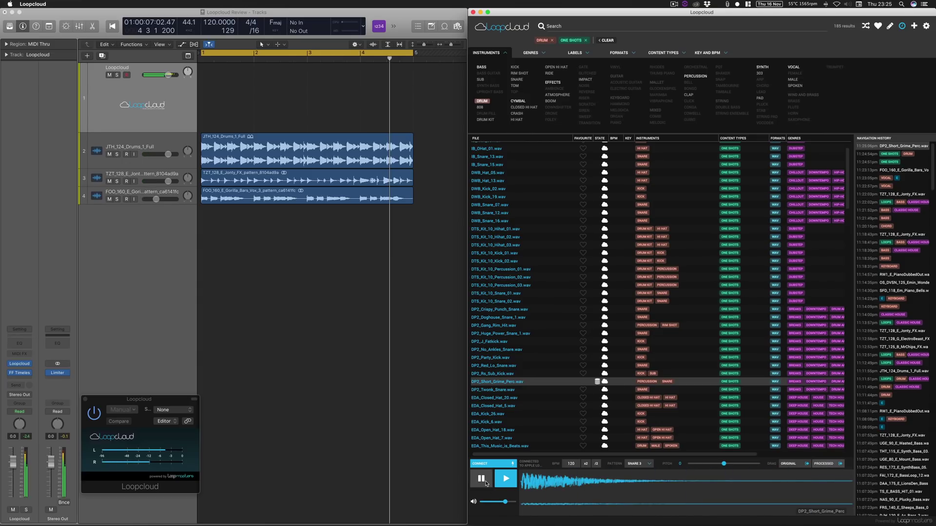
drag(834, 463, 198, 235)
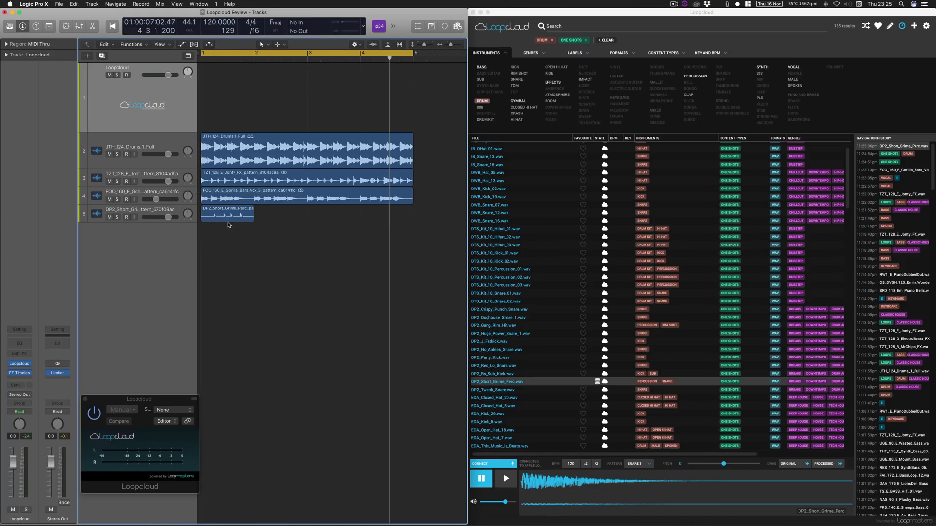
click(144, 214)
key(Return)
key(space)
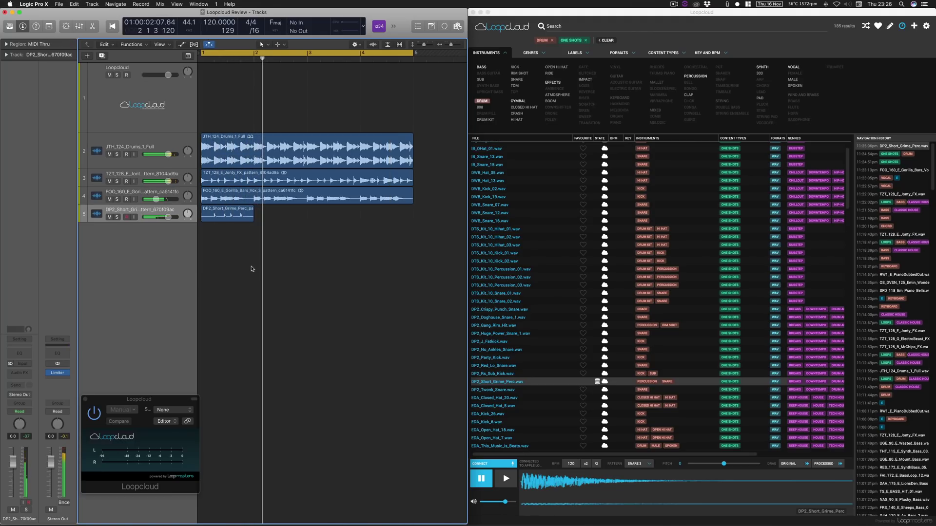
click(185, 128)
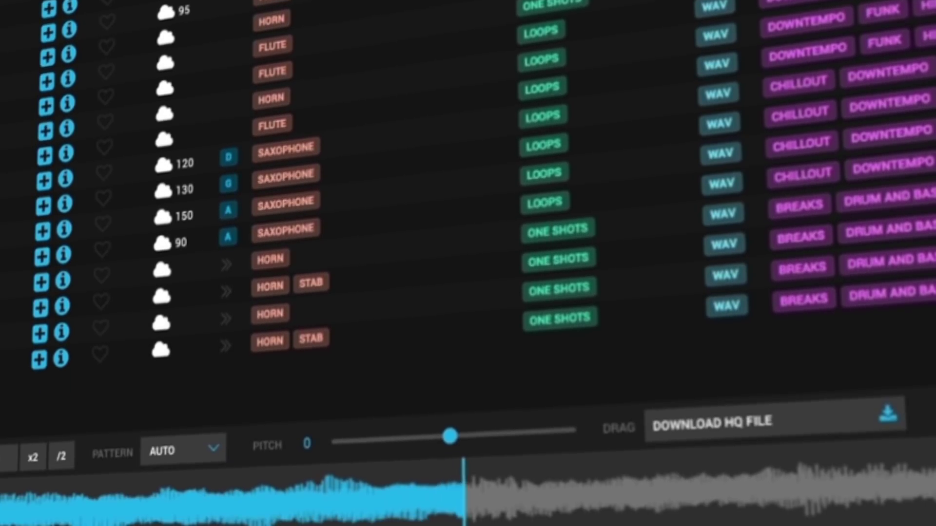
click(422, 49)
Drop the ORCHESTRAL tag and scroll through the trumpet, brass and saxophone results.
click(422, 50)
scroll(422, 146, down, 5)
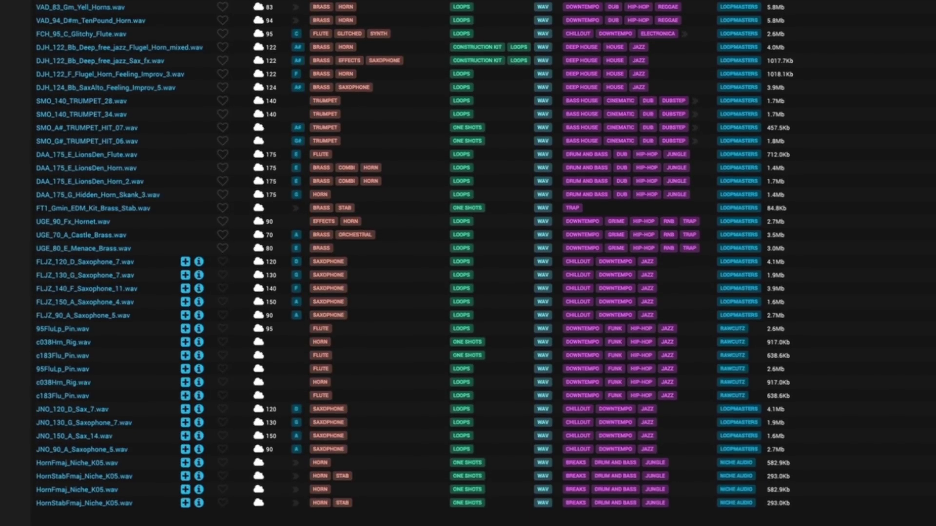